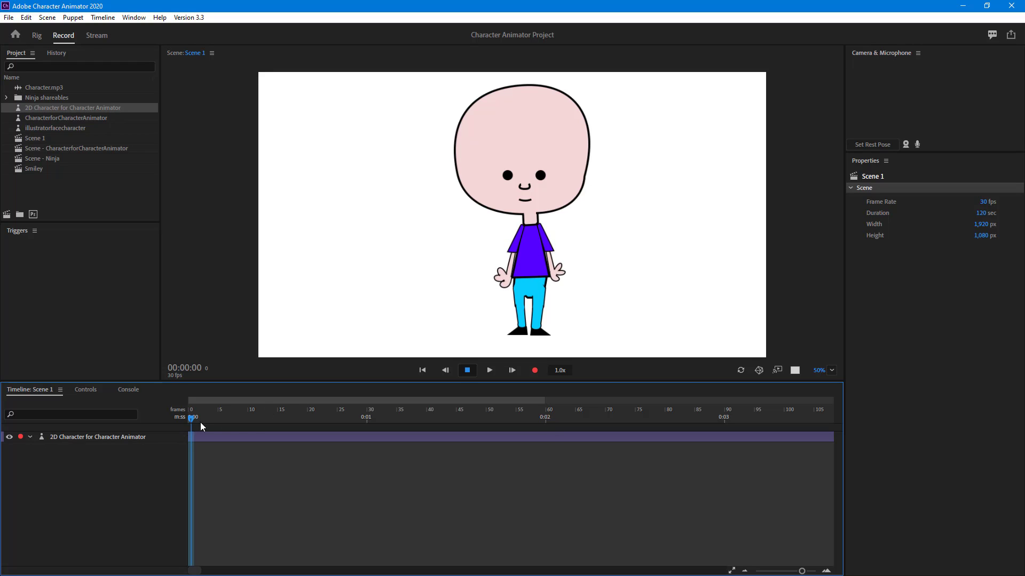
Step: Record a Dragger performance moving the character's purple-sleeved arm on the viewer's right, starting from the beginning of the scene
left_click(535, 371)
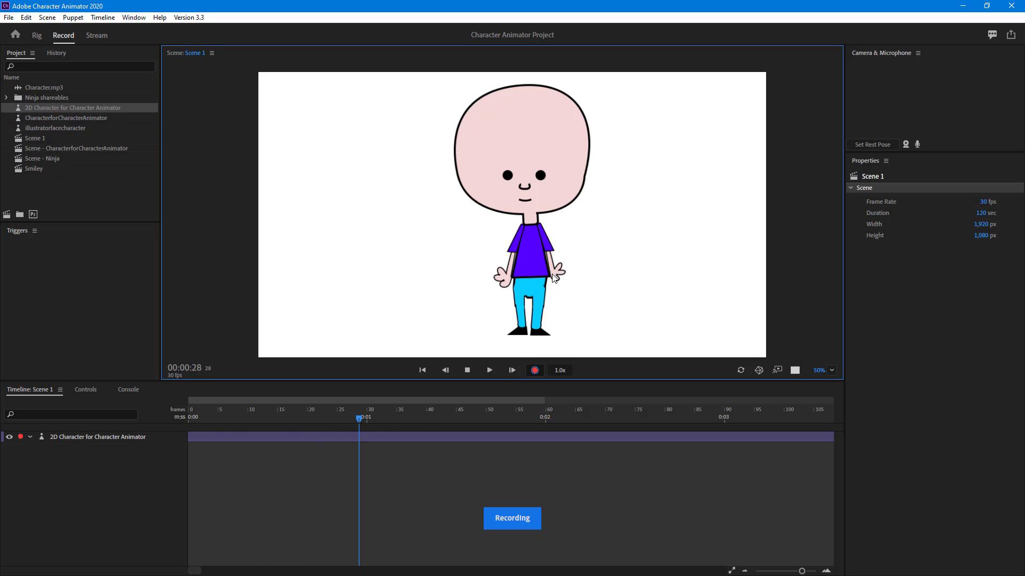
mouse_move(564, 275)
left_mouse_down()
mouse_move(587, 265)
mouse_move(600, 239)
mouse_move(593, 219)
mouse_move(566, 218)
mouse_move(583, 249)
mouse_move(561, 275)
mouse_move(535, 275)
mouse_move(572, 288)
mouse_move(609, 233)
left_mouse_up()
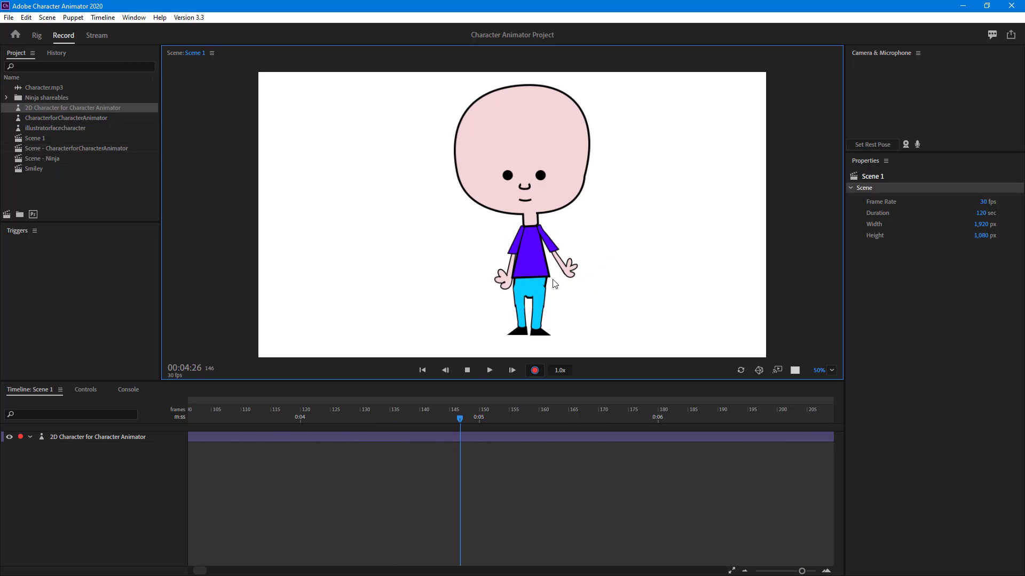
left_click(468, 370)
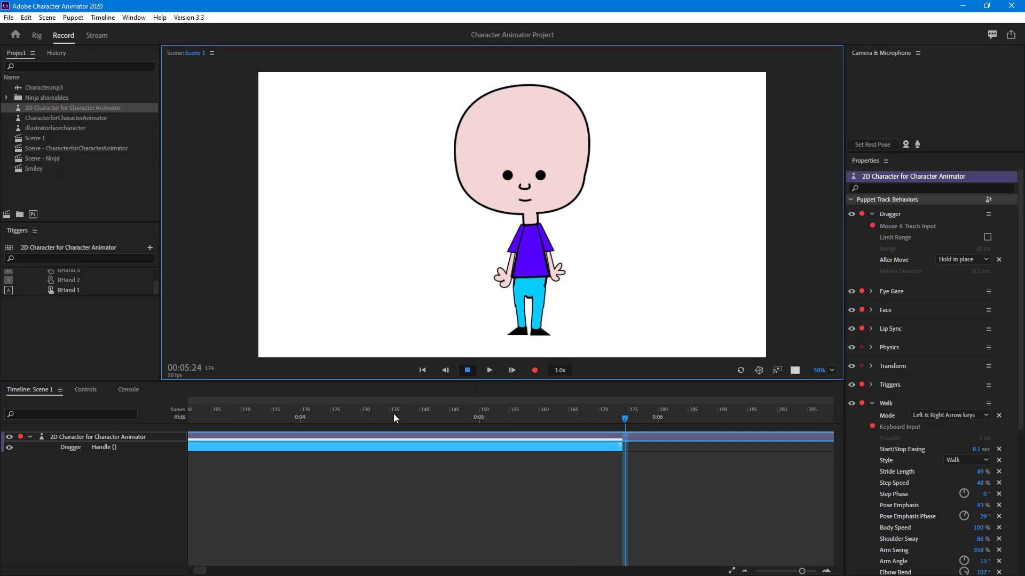
Step: Trim the start of the Dragger take to about frame 15 and preview how the arm movement begins
left_click_drag(393, 417, 84, 431)
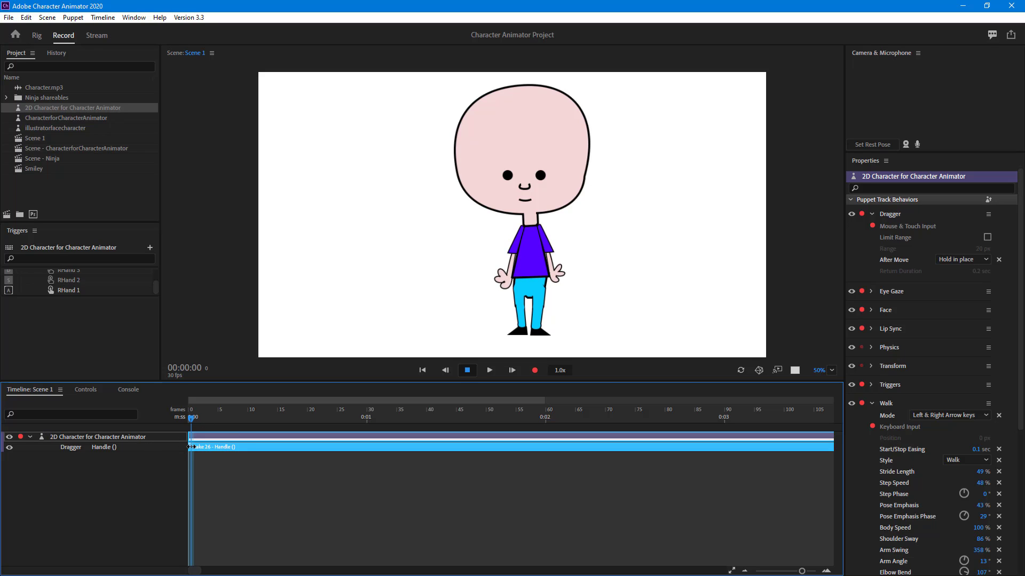
left_click_drag(191, 447, 292, 465)
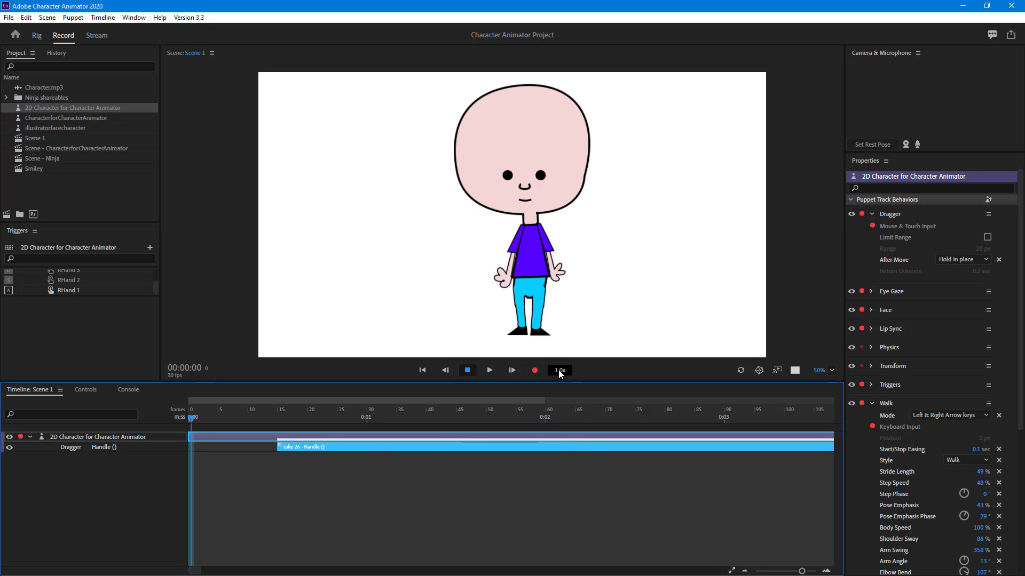
left_click(490, 371)
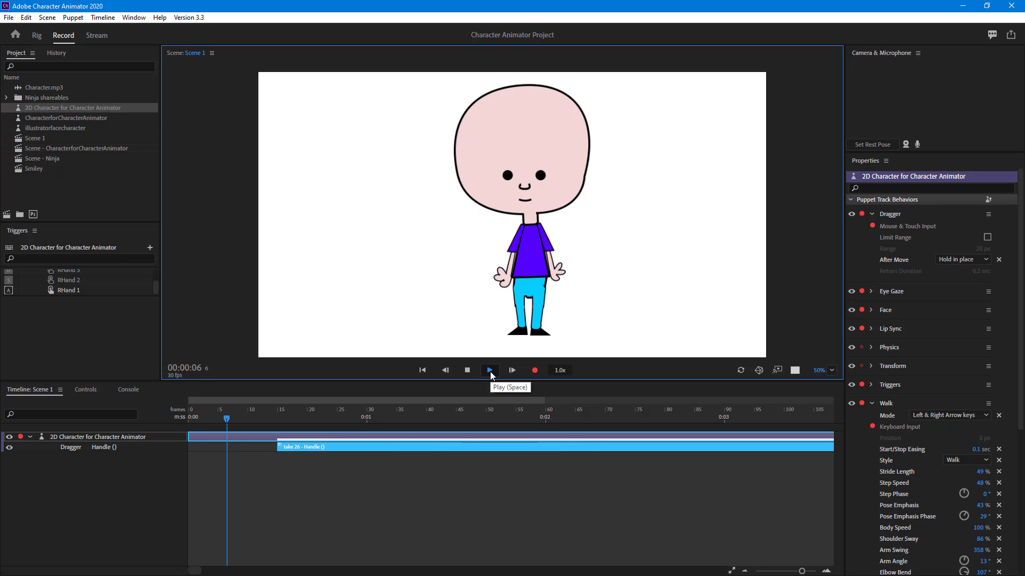
left_click(298, 417)
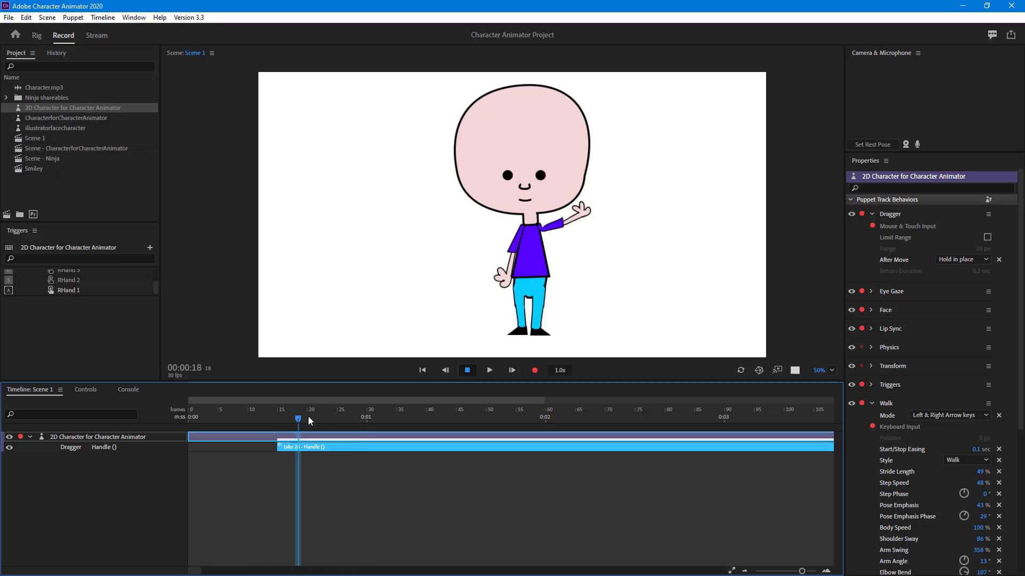
left_click_drag(309, 417, 262, 435)
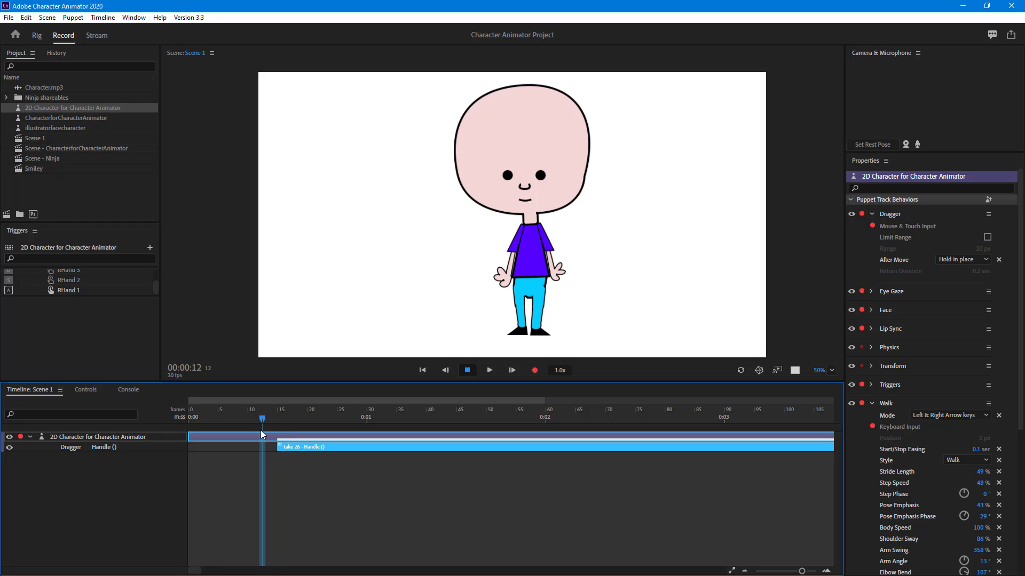
Step: Extend the blend at the start of the Dragger take to about frame 20
left_click(277, 456)
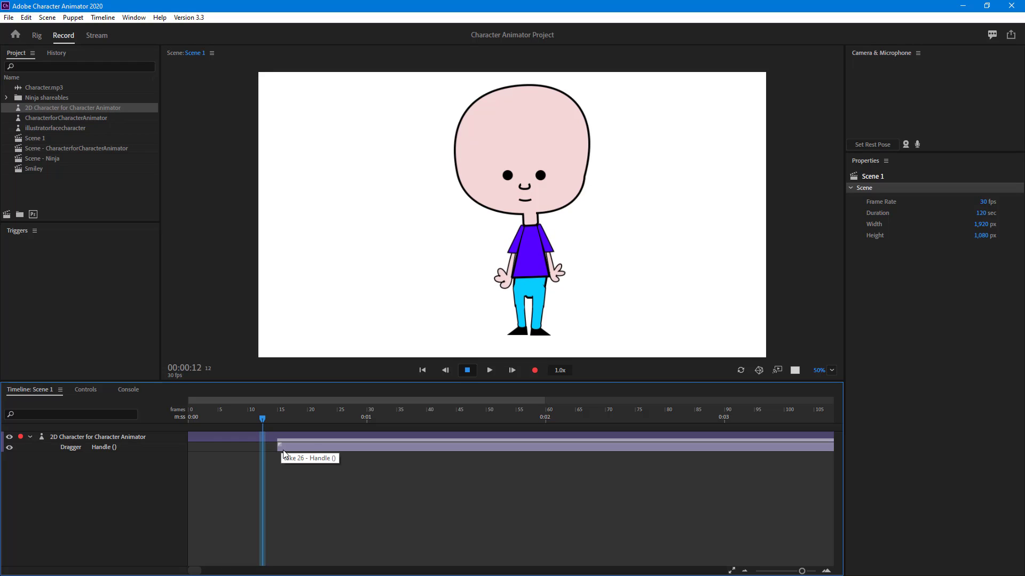
left_click(280, 445)
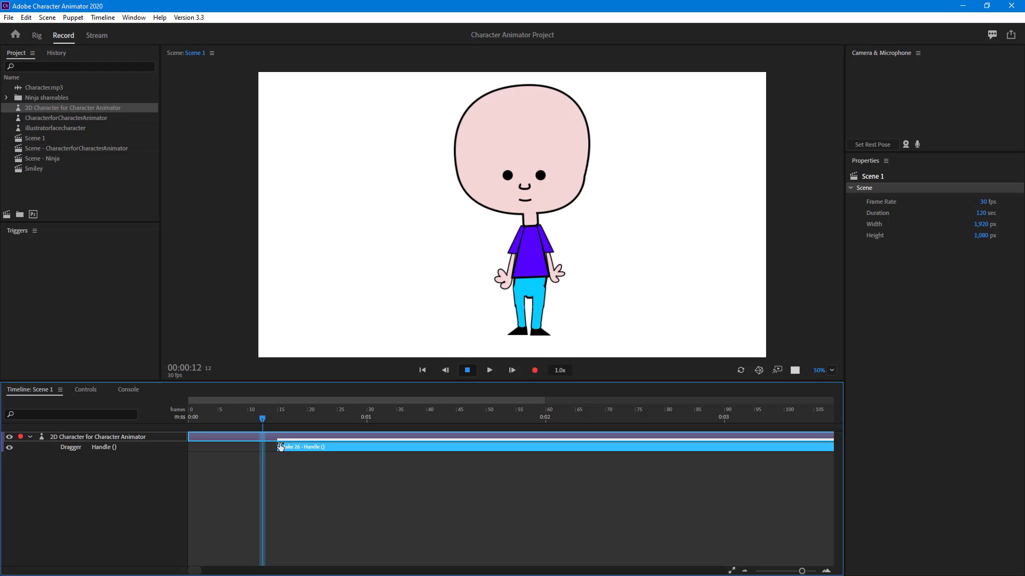
left_click(310, 447)
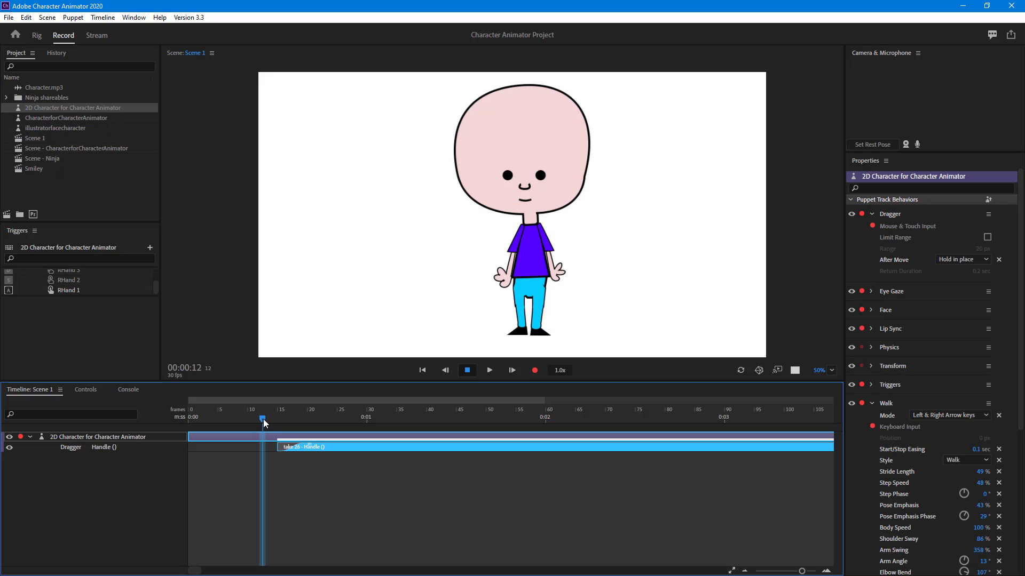
Step: Scrub and play back the opening of the Dragger take to check the blended arm movement
left_click_drag(263, 419, 215, 417)
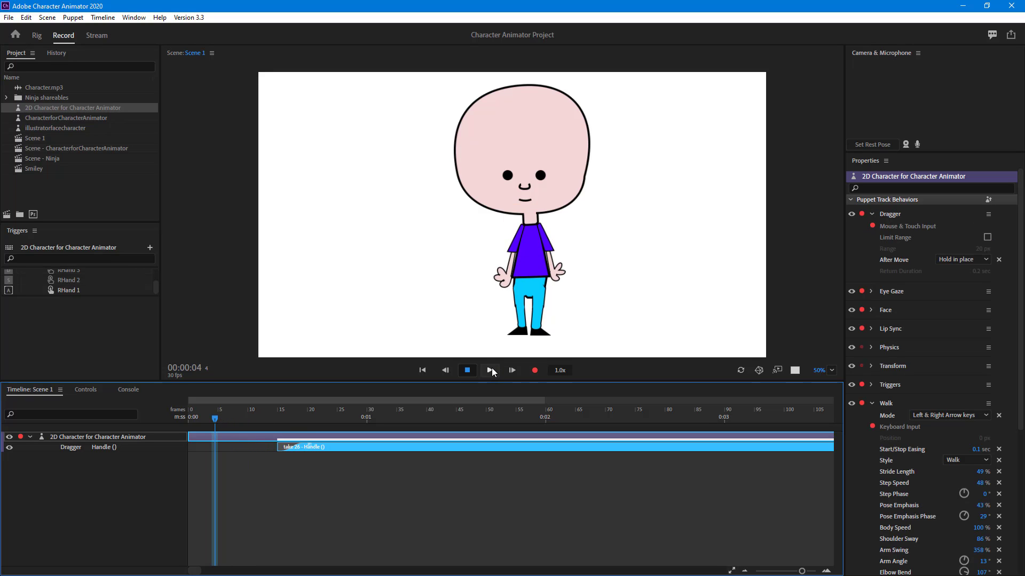
left_click(491, 370)
left_click(491, 369)
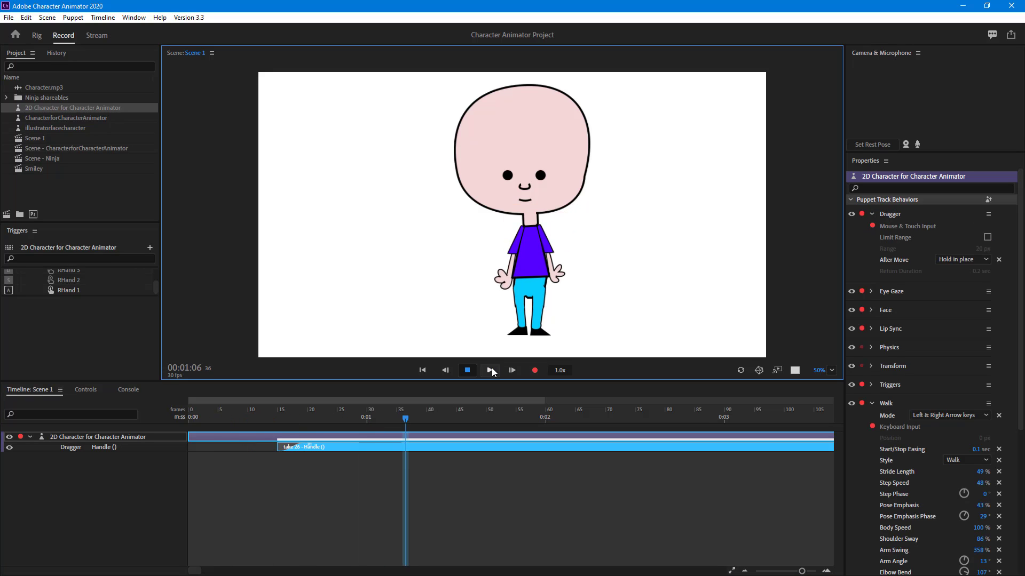
left_click(269, 419)
left_click_drag(278, 416, 322, 421)
left_click(209, 419)
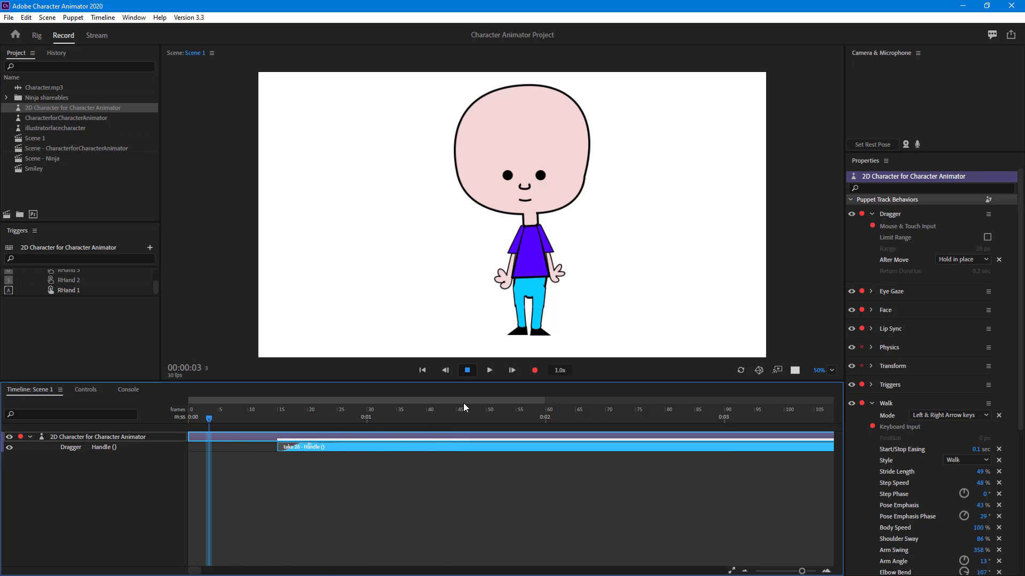
left_click(488, 369)
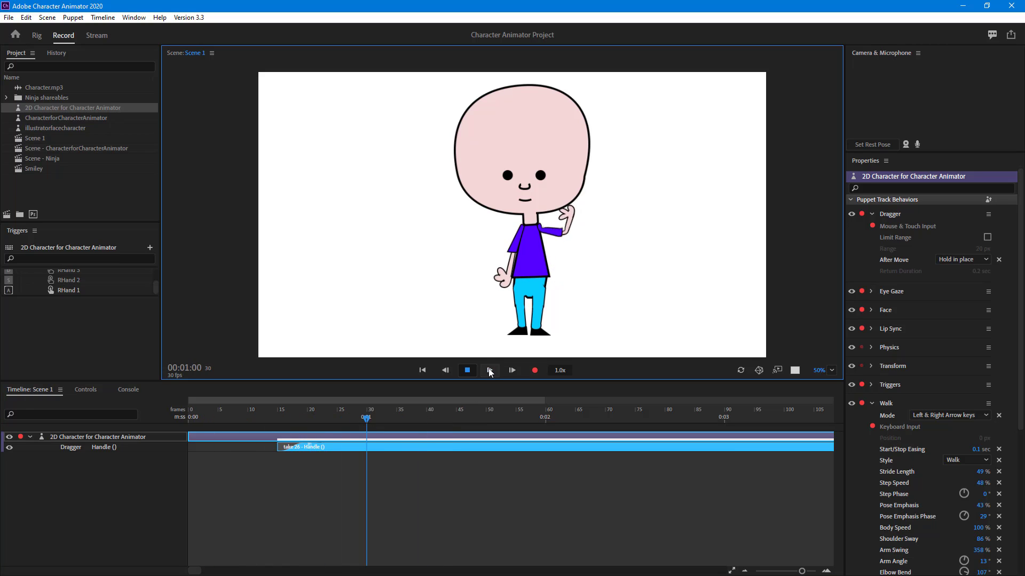
left_click(488, 368)
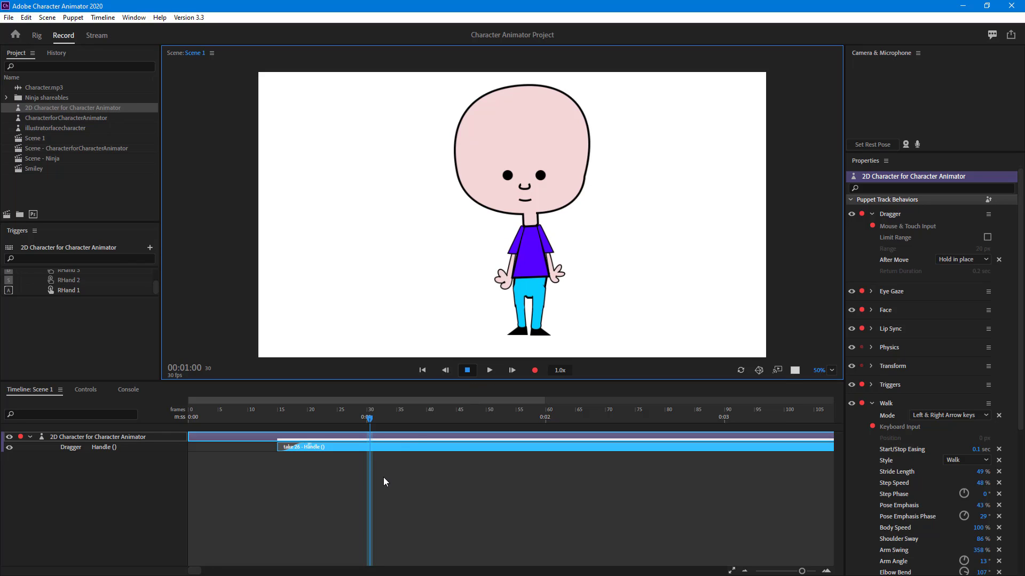
Step: Delete the Dragger take from the timeline and return the playhead to the start of the scene
left_click(379, 450)
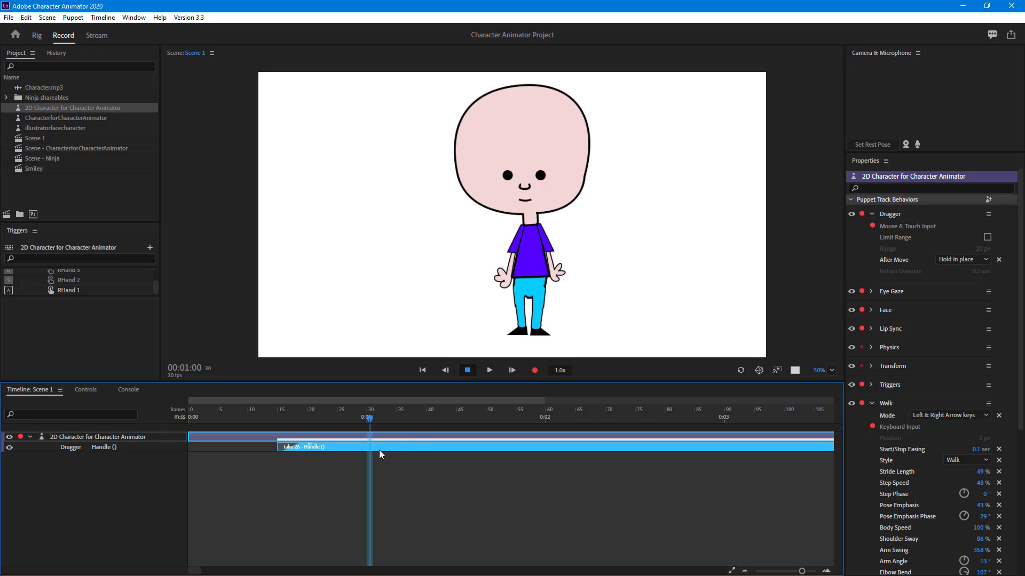
key("Delete")
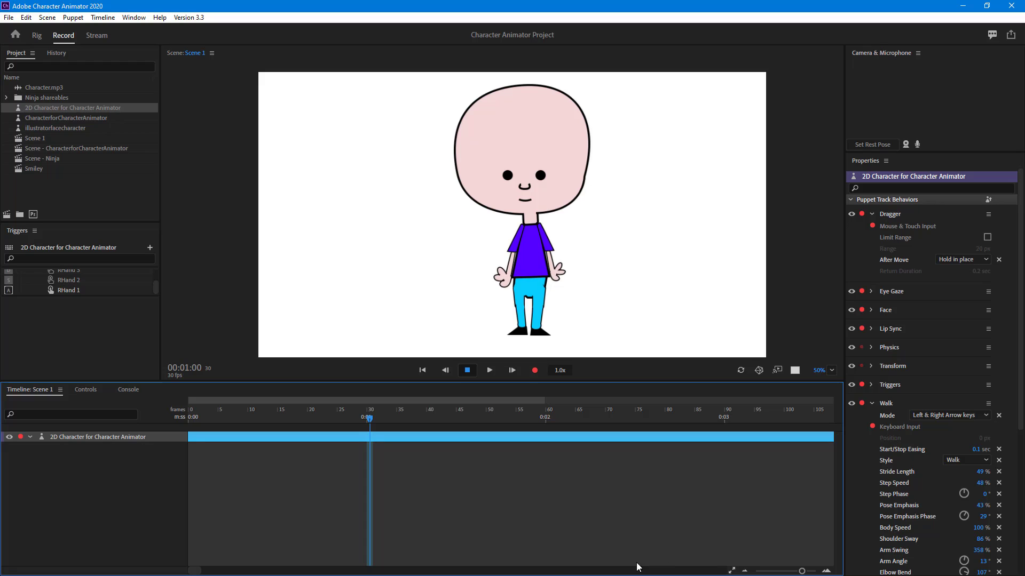
scroll(271, 414, "down", 5)
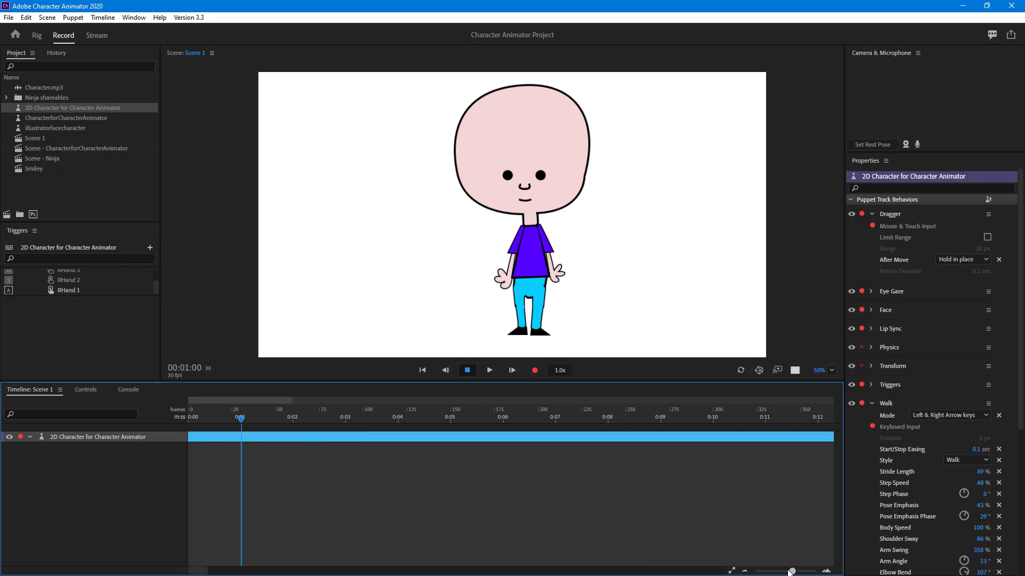
left_click(190, 416)
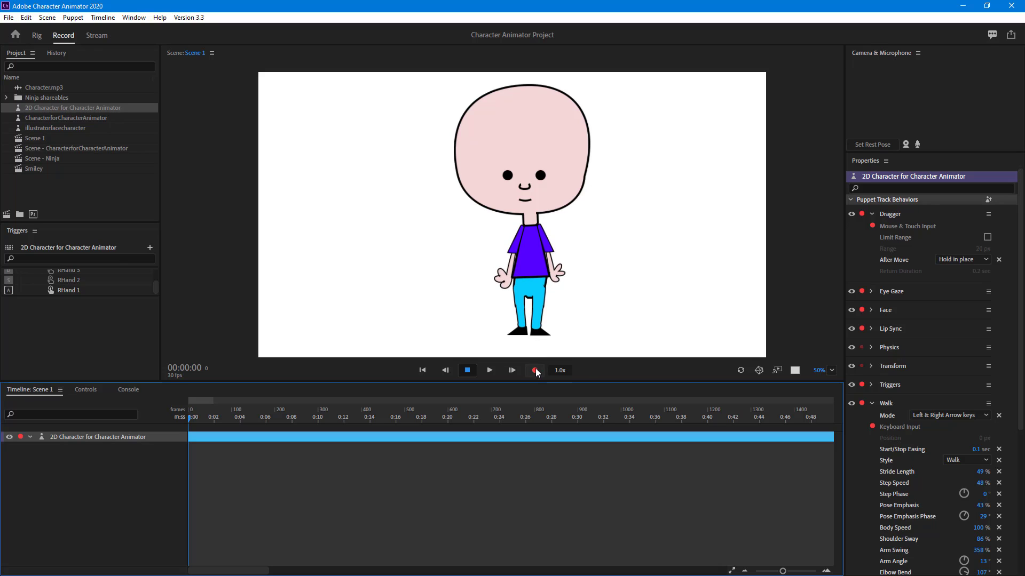
Step: Set the Dragger behavior's After Move option to Return to rest and test it by moving the character's hand
mouse_move(558, 271)
left_mouse_down()
mouse_move(559, 214)
mouse_move(570, 222)
mouse_move(576, 275)
left_mouse_up()
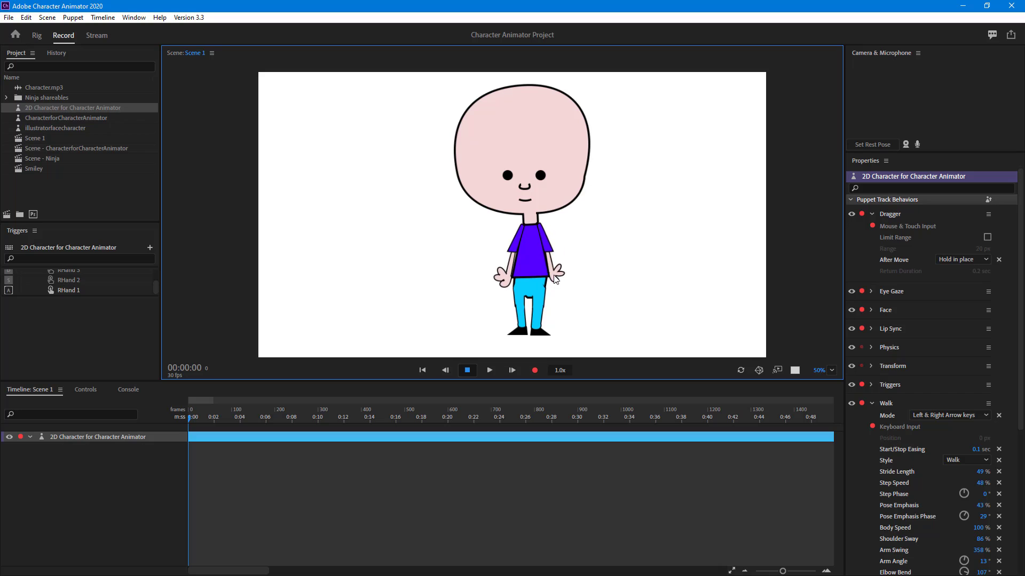
left_click(971, 259)
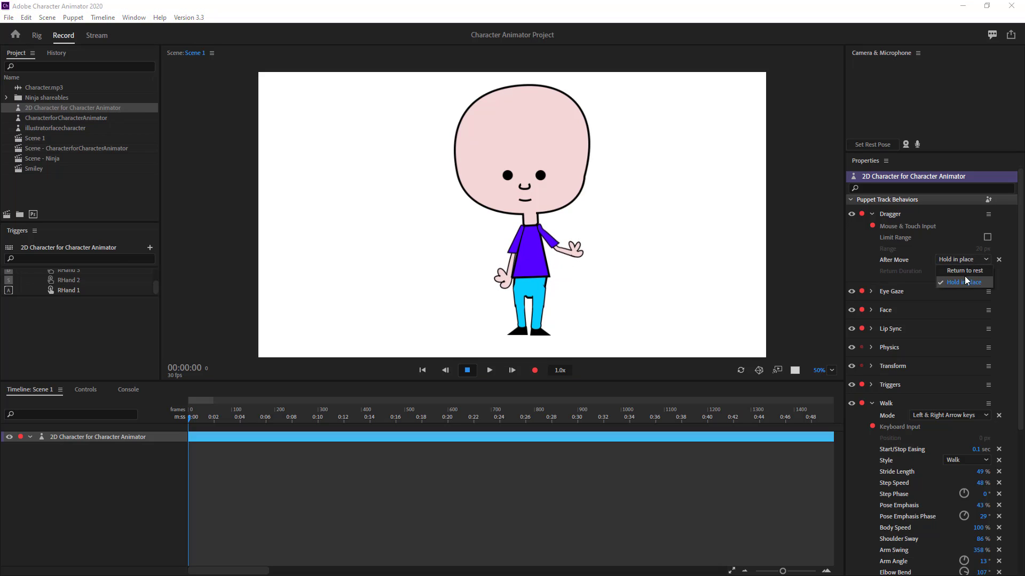
left_click(965, 277)
left_click(572, 264)
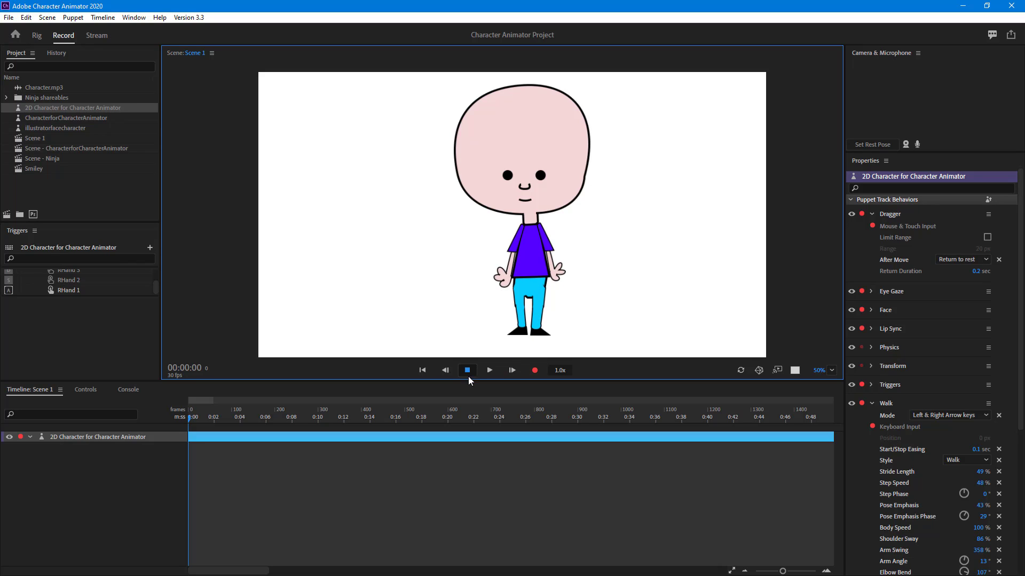
Step: Record a Dragger take of about 23 seconds moving the character's hand on the viewer's right
left_click(535, 371)
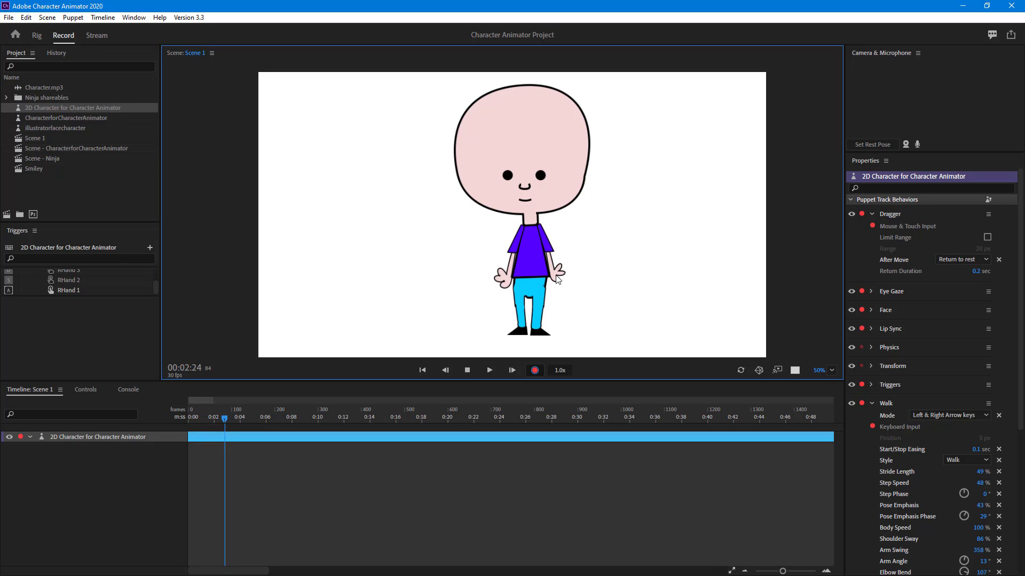
mouse_move(556, 282)
left_mouse_down()
mouse_move(585, 219)
mouse_move(576, 235)
mouse_move(578, 218)
mouse_move(587, 250)
mouse_move(556, 260)
mouse_move(540, 243)
mouse_move(553, 240)
mouse_move(539, 265)
mouse_move(540, 256)
left_mouse_up()
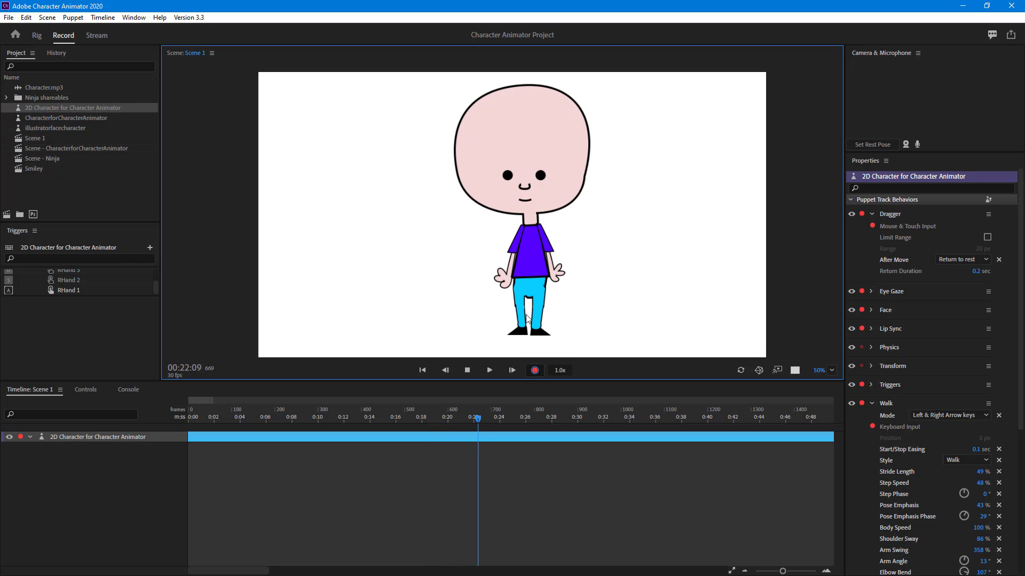
left_click(468, 371)
Step: Split the Dragger take at 00:04:03, just before the arm rises
left_click_drag(209, 418, 242, 441)
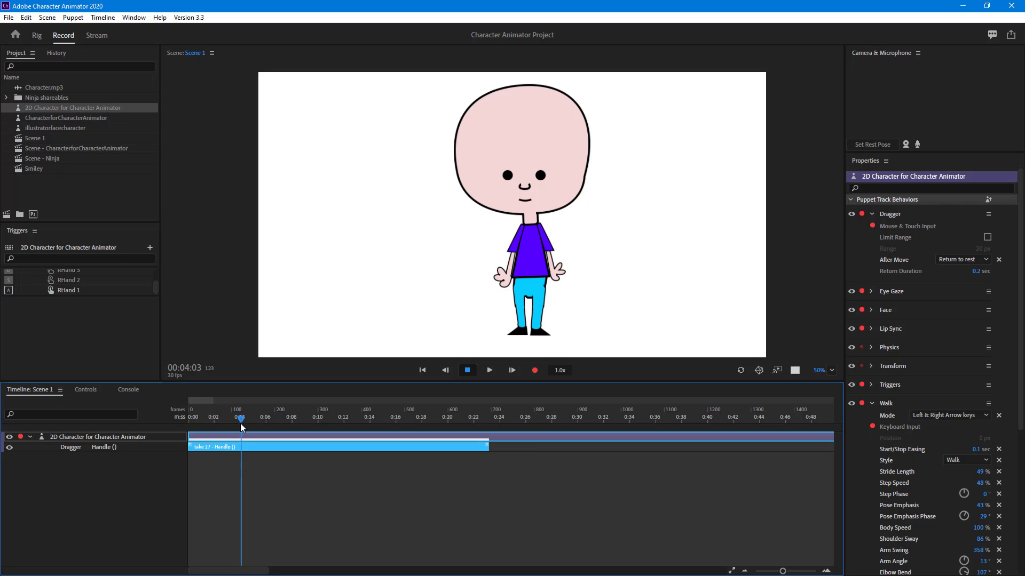
left_click(47, 18)
mouse_move(25, 18)
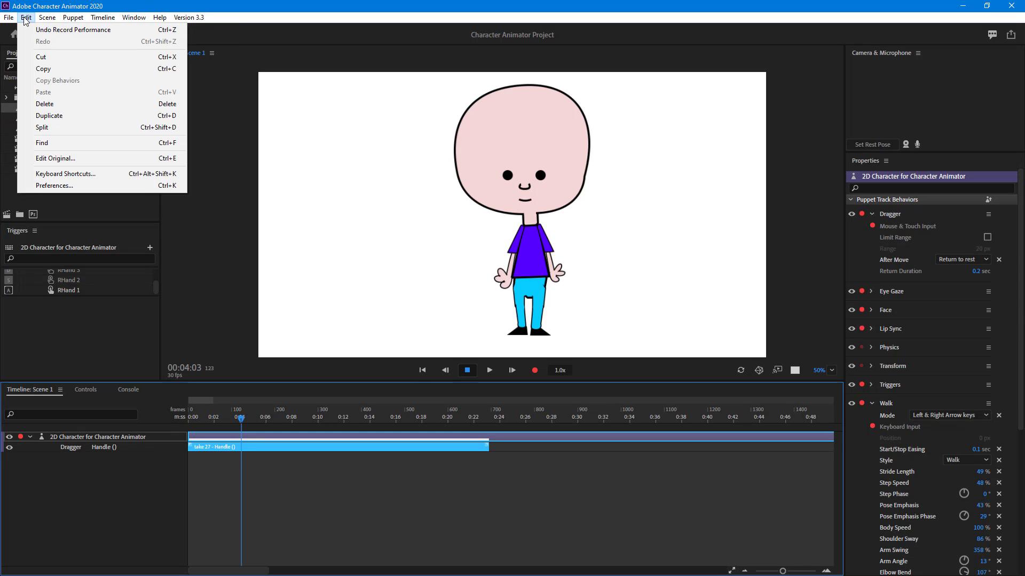
left_click(86, 129)
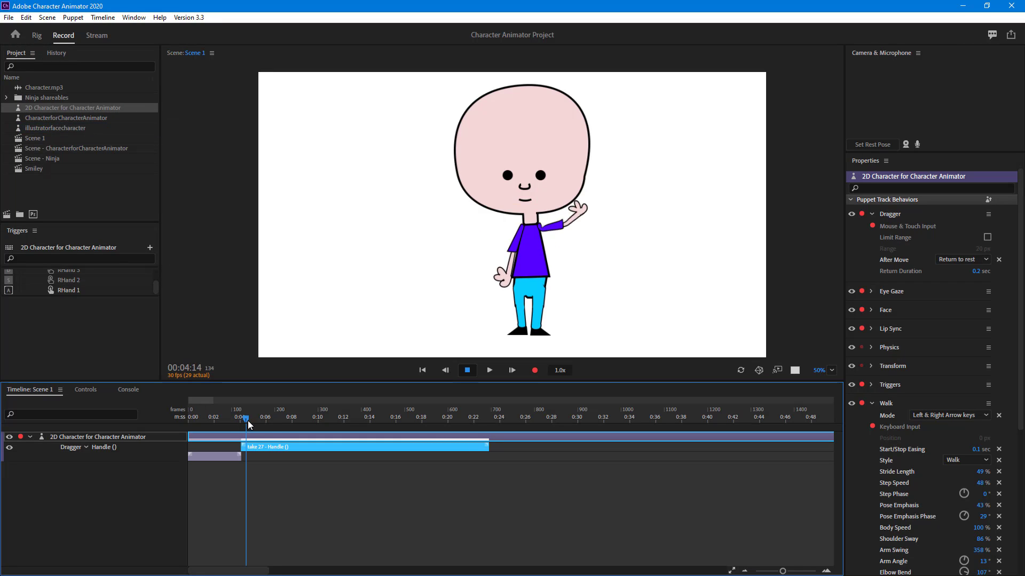
Step: Split the remaining part of the Dragger take at 00:05:07
left_click_drag(248, 421, 256, 423)
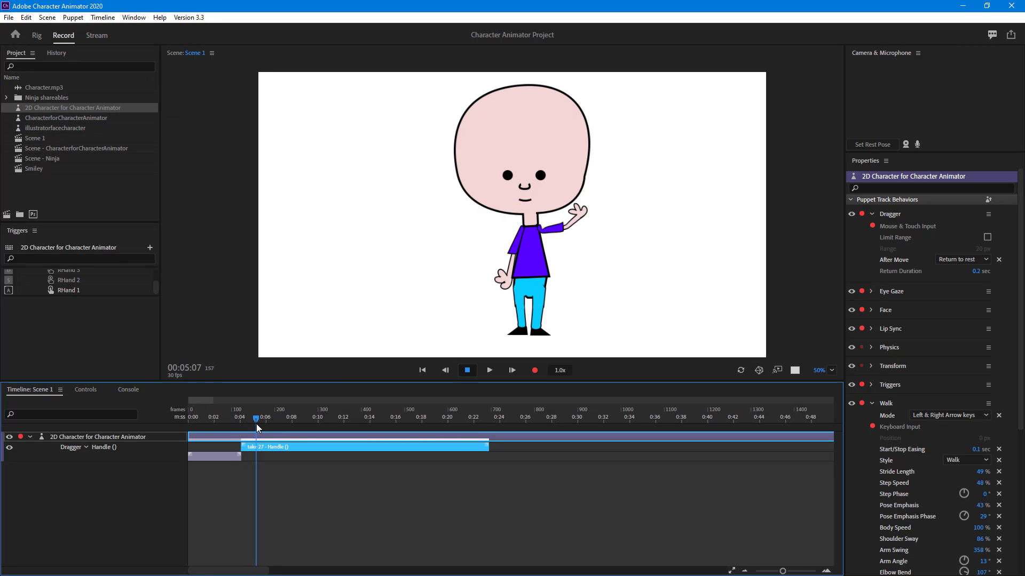
left_click(25, 17)
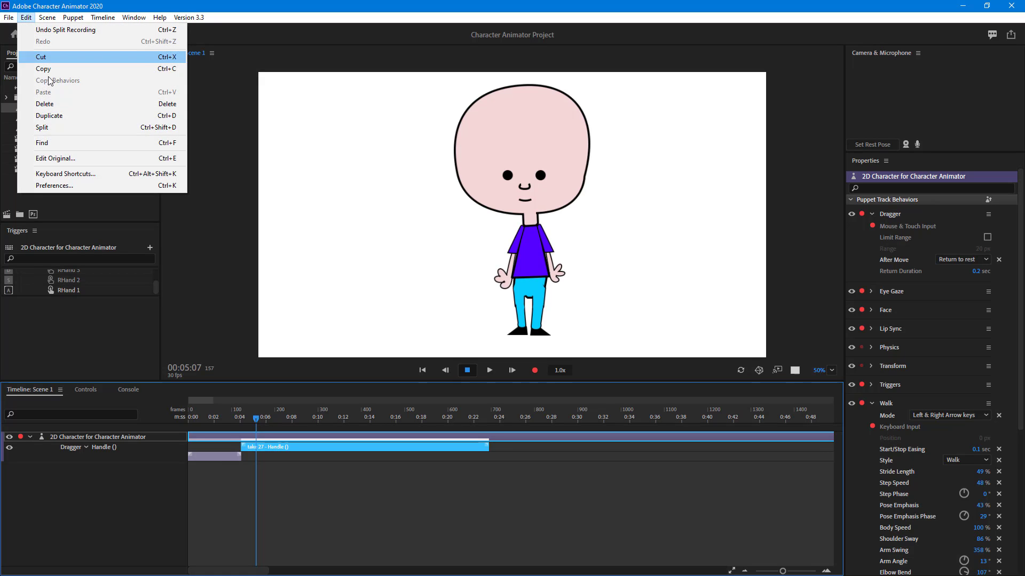
left_click(56, 127)
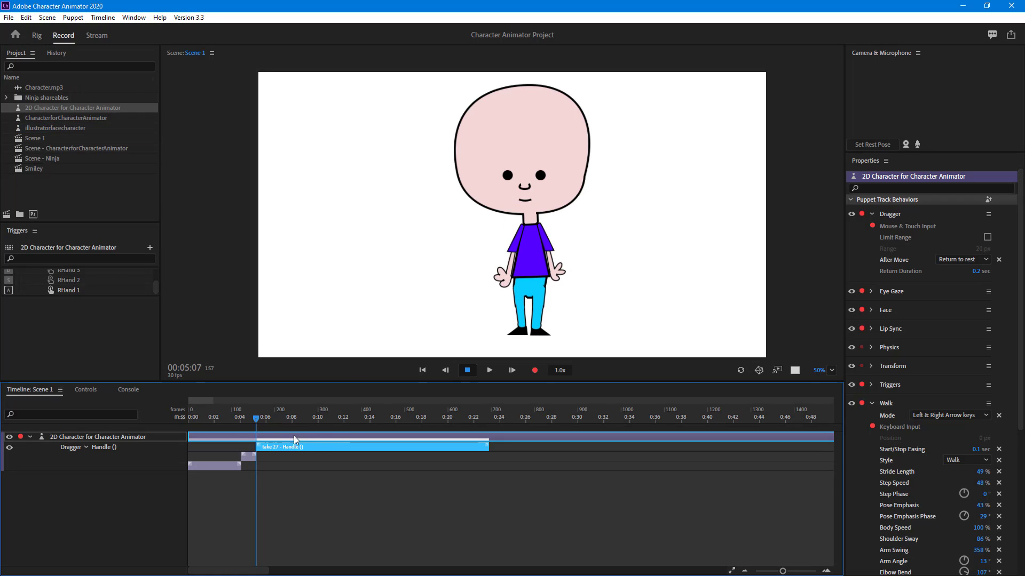
Step: Split the last segment of the Dragger take at 00:14:26
left_click_drag(265, 420, 381, 440)
left_click(46, 17)
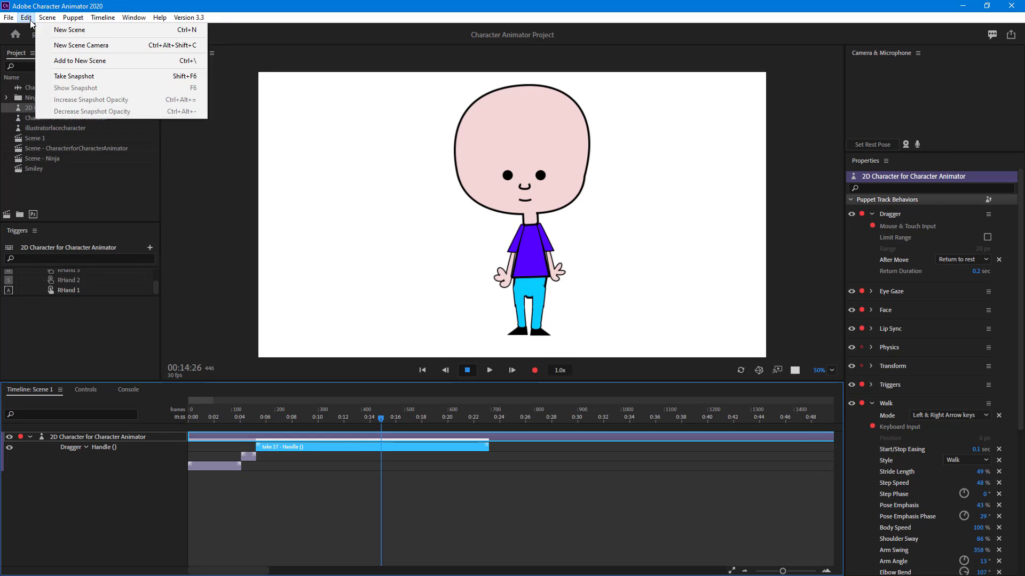
mouse_move(26, 17)
left_click(50, 126)
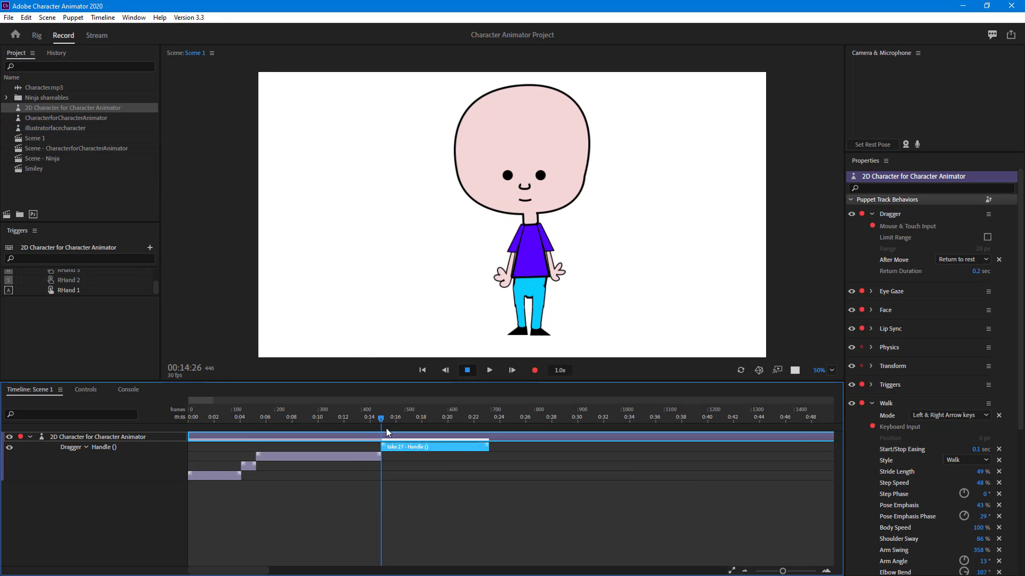
Step: Split the last segment of the Dragger take at 00:15:09
mouse_move(382, 421)
left_mouse_down()
mouse_move(395, 419)
mouse_move(397, 430)
mouse_move(374, 426)
mouse_move(388, 431)
left_mouse_up()
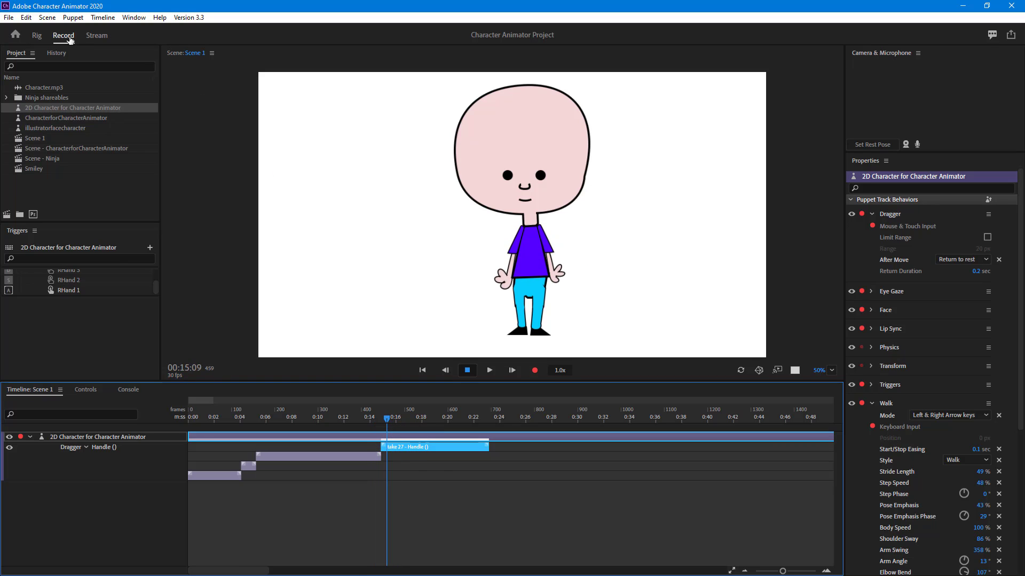
left_click(47, 17)
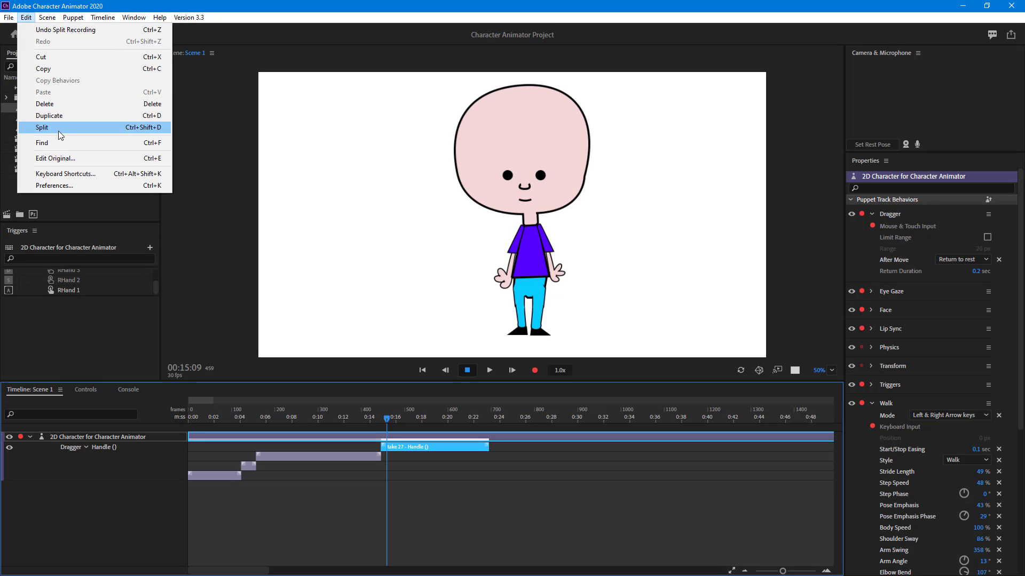
left_click(59, 129)
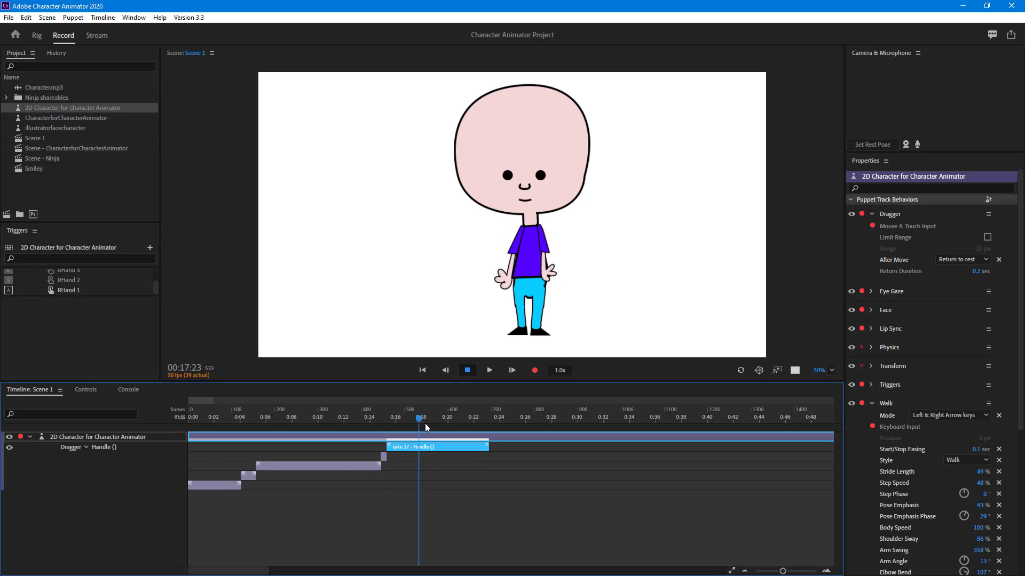
Step: Split the final Dragger segment at 00:20:09
left_click_drag(447, 428, 452, 428)
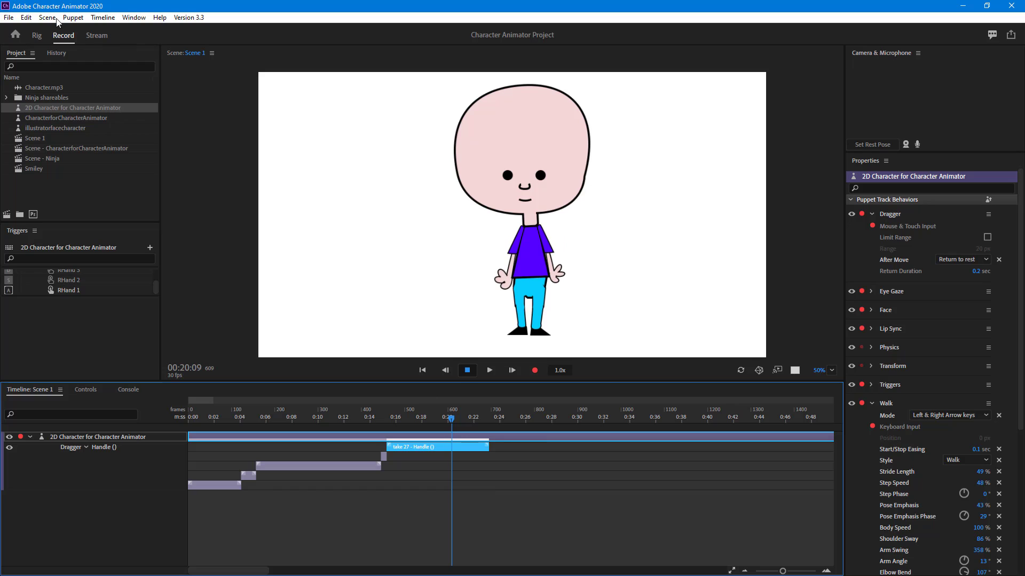
left_click(30, 18)
left_click(66, 123)
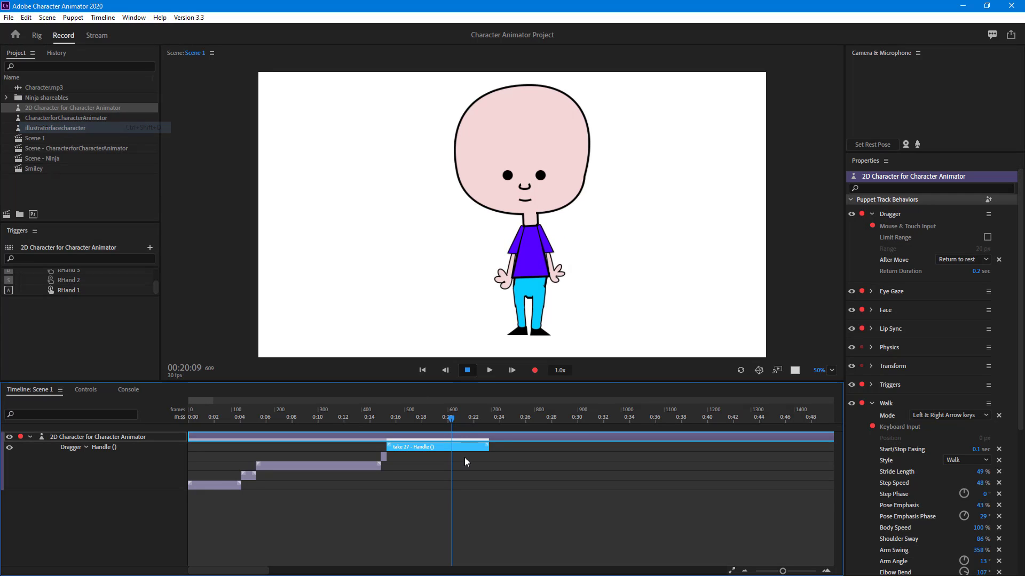
Step: Split the final Dragger segment once more at 00:21:27
left_click_drag(450, 424, 473, 424)
left_click(33, 17)
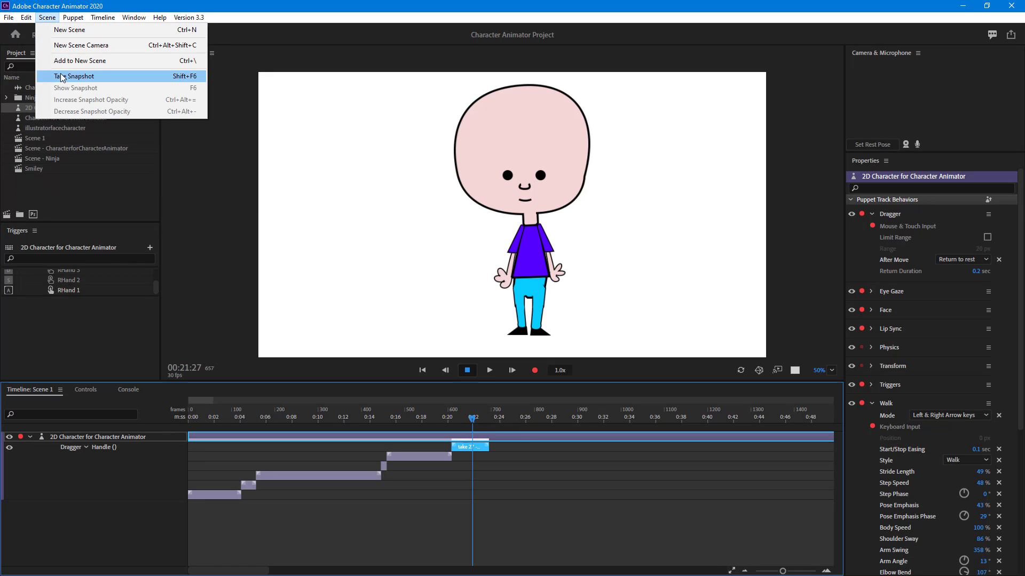
left_click(75, 127)
Step: Delete the Dragger segments before 00:04:03, from 00:05:07 to 00:14:26, from 00:15:09 to 00:20:09, and after 00:21:27
left_click(478, 443)
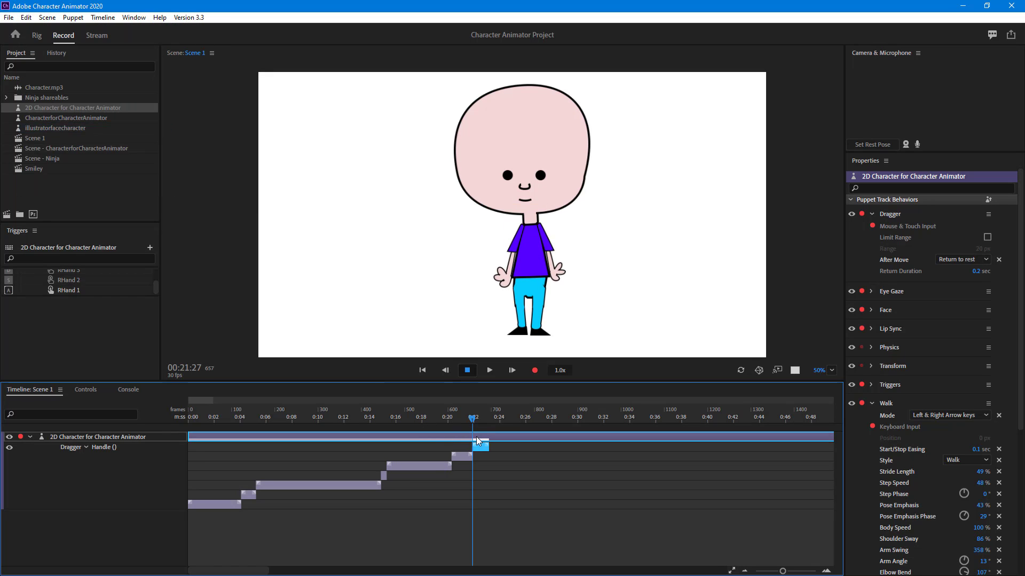
key("Delete")
left_click(443, 457)
key("Delete")
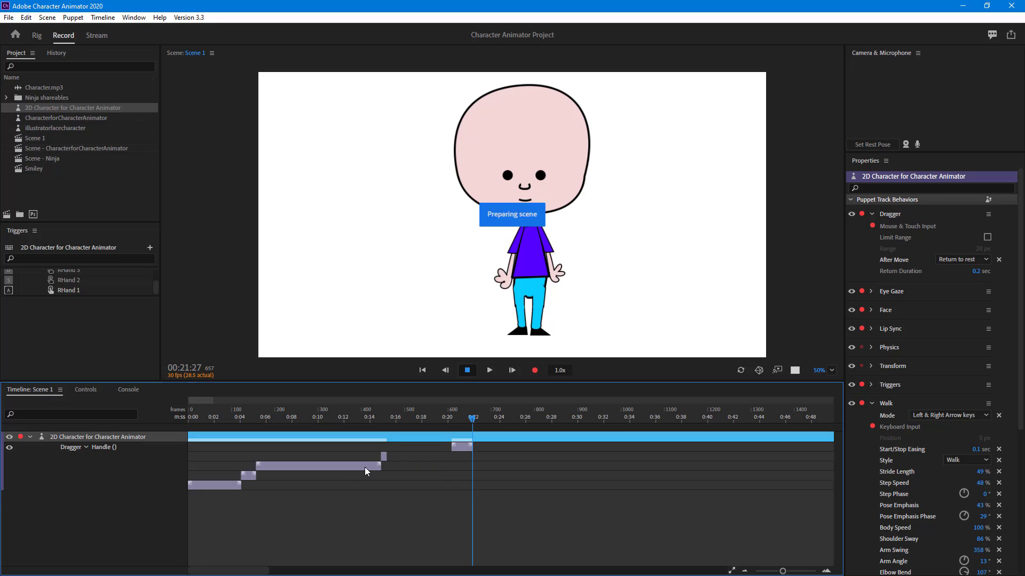
left_click(364, 465)
key("Delete")
left_click(230, 475)
key("Delete")
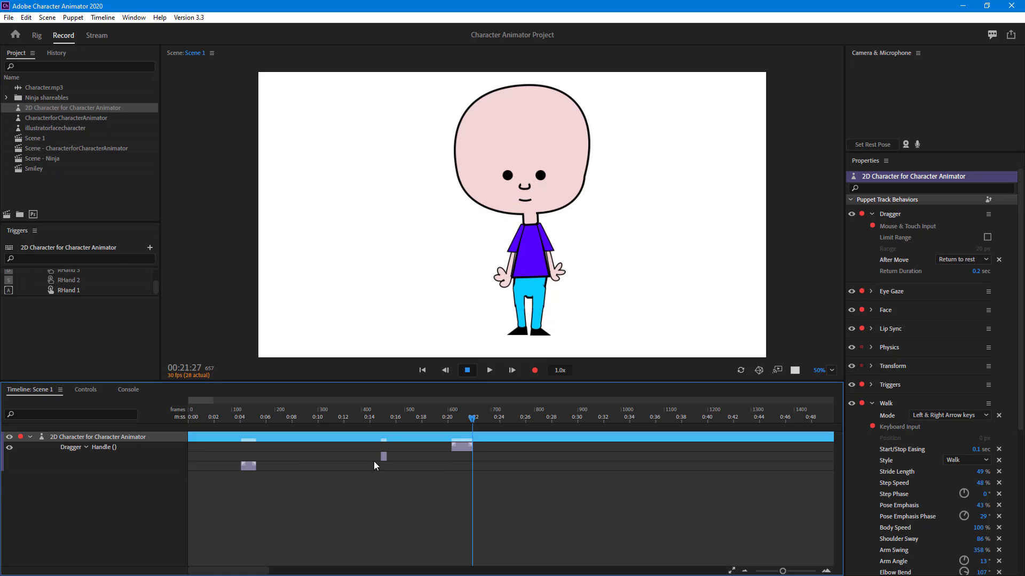
Step: Move the three remaining Dragger segments near the scene's start, with short gaps between them and the last one starting at about 00:03:08
left_click_drag(384, 457, 271, 457)
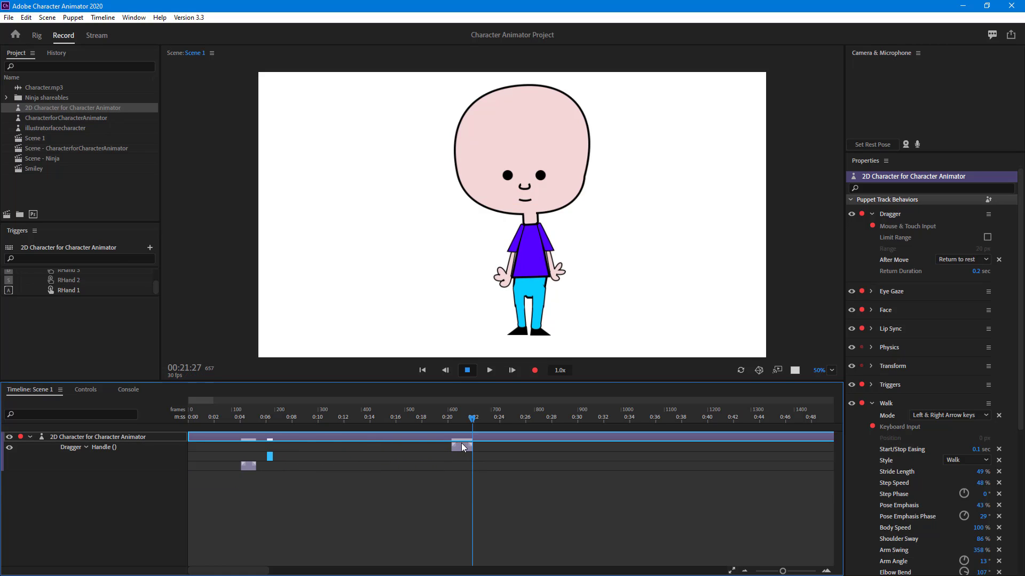
left_click(231, 418)
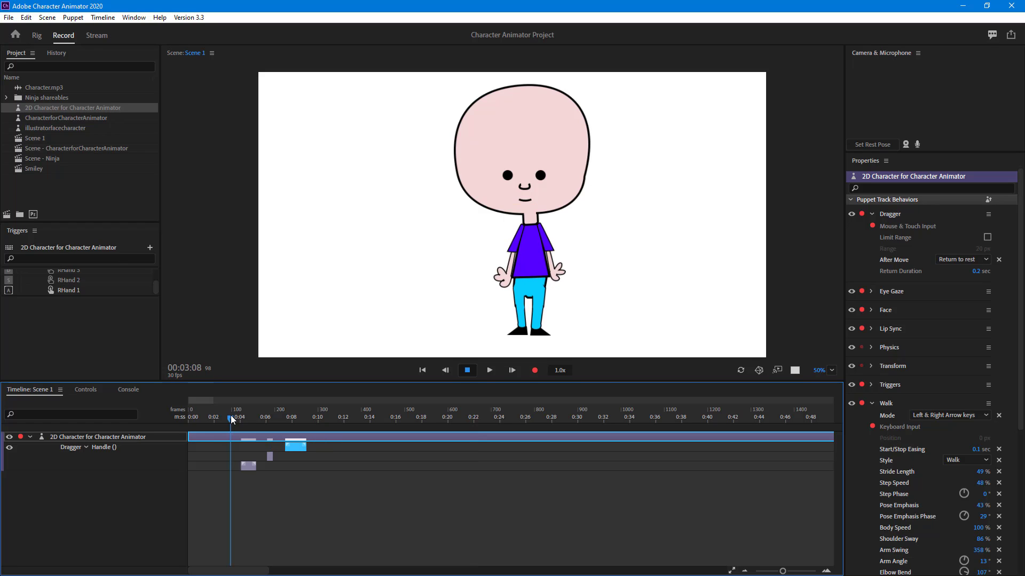
left_click(251, 467)
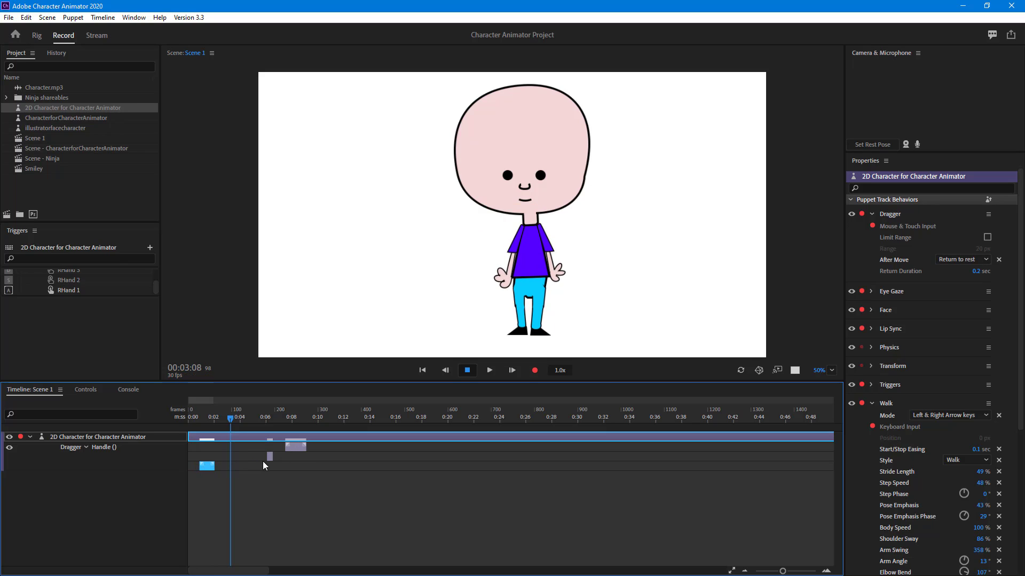
left_click_drag(294, 449, 267, 453)
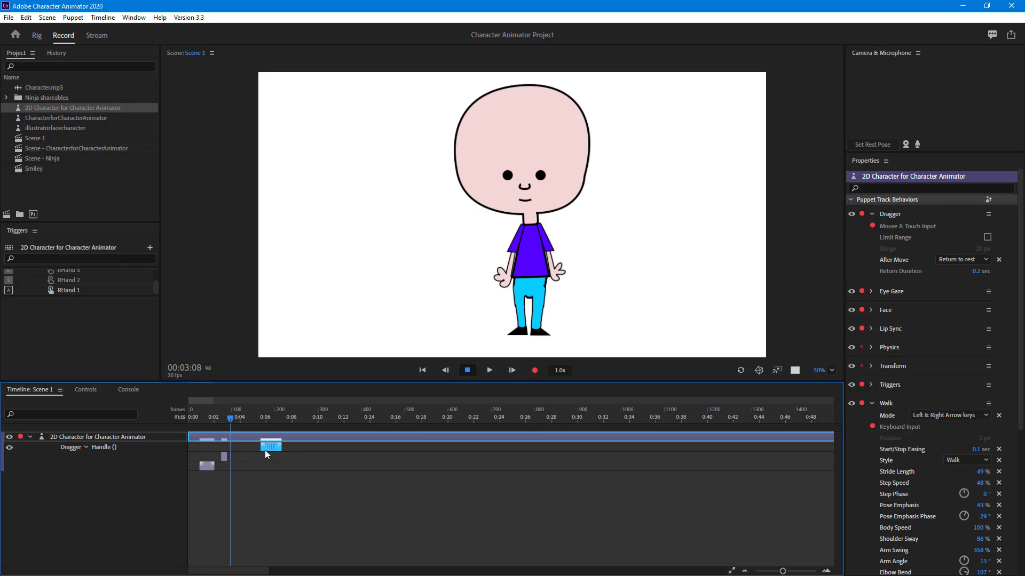
Step: Play the rearranged arm movement from the start, and return the playhead to 00:00:00
key("Home")
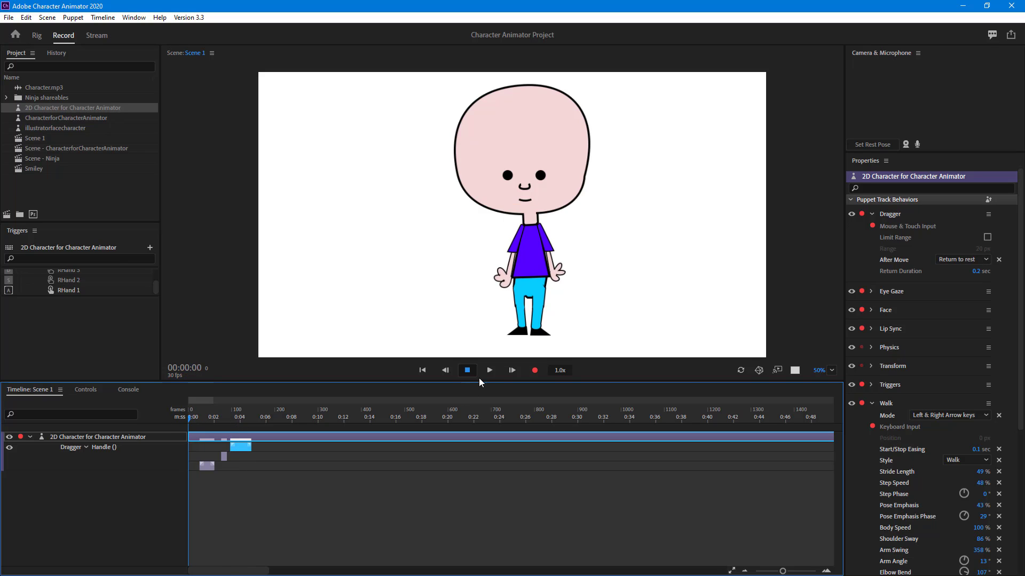
left_click(491, 370)
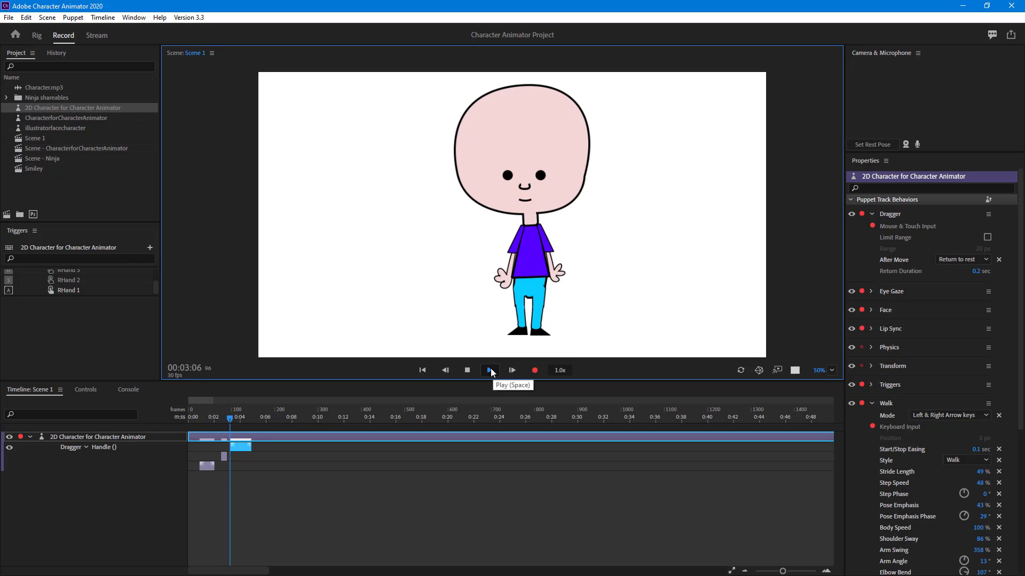
left_click(490, 371)
left_click_drag(228, 436, 191, 424)
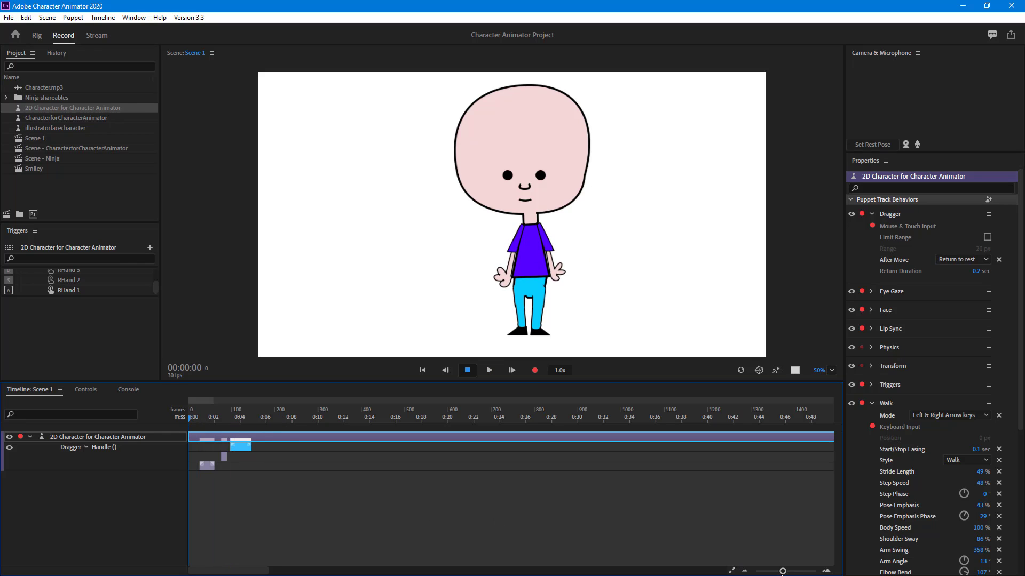
Step: Move the middle segment to start near frame 74, and add a blend-in to the first segment reaching about frame 37
left_click_drag(783, 572, 797, 571)
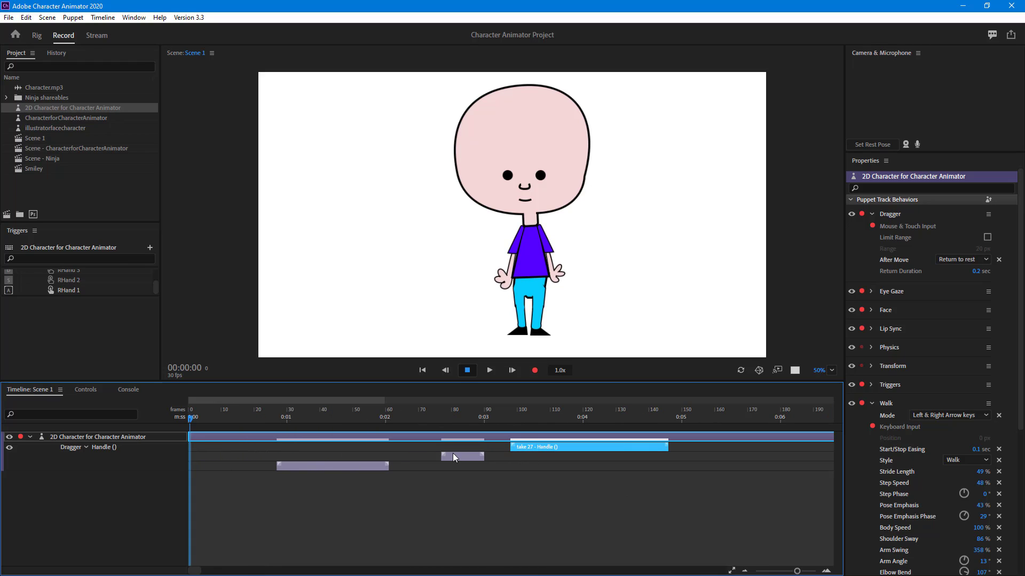
left_click_drag(452, 458, 442, 458)
left_click(278, 462)
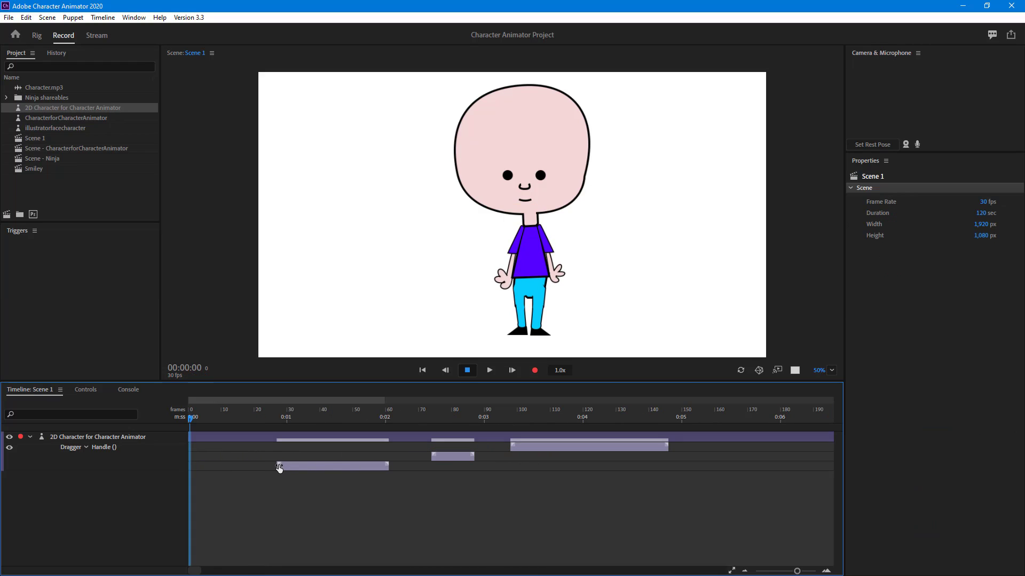
left_click(278, 467)
left_click(272, 424)
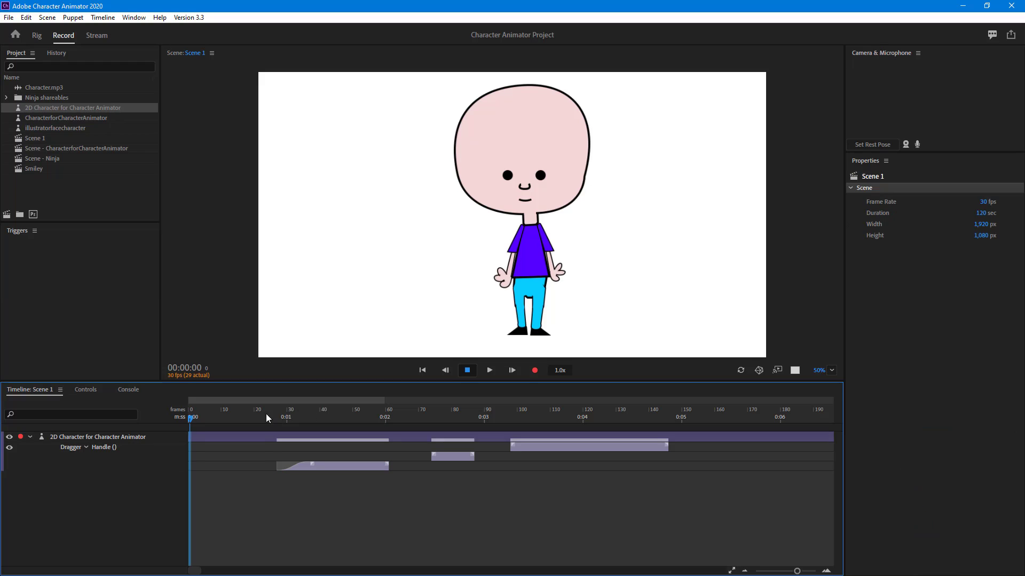
Step: Play back the first segment to check how the arm eases into its raised pose
left_click(265, 415)
left_click(490, 370)
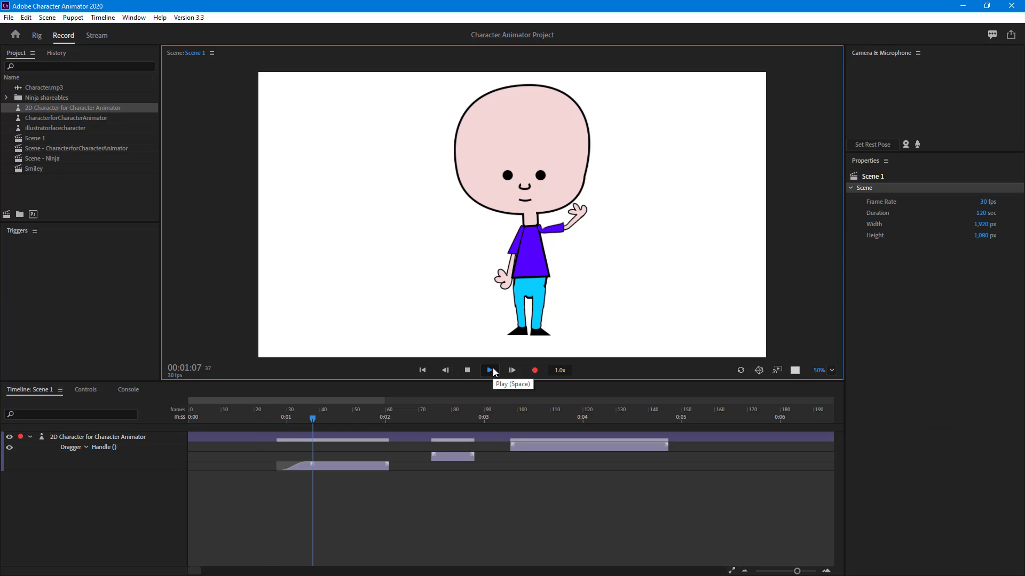
left_click(492, 367)
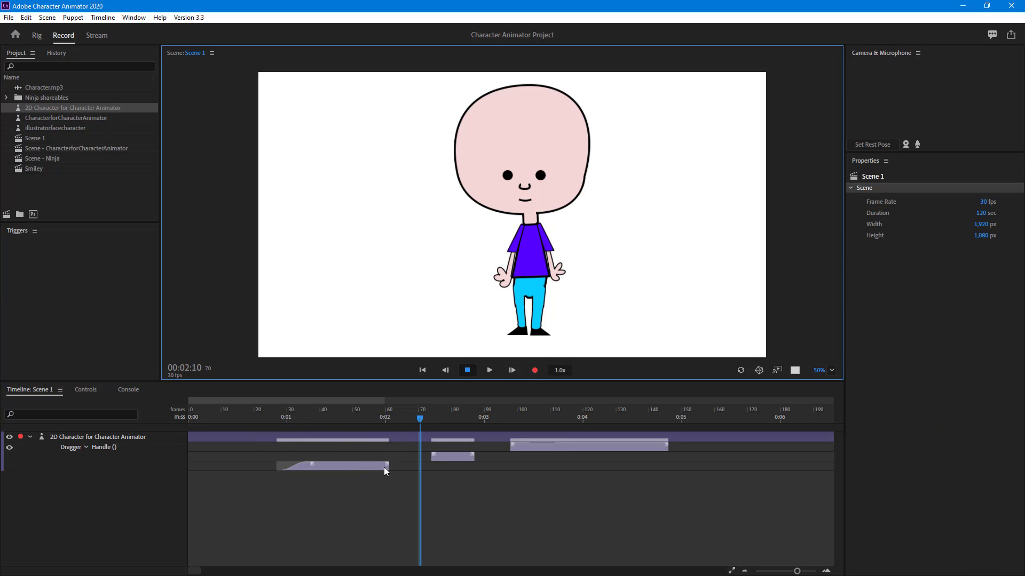
Step: Blend out the first segment from about frame 49, and add blends to both ends of the middle and last segments
left_click(383, 467)
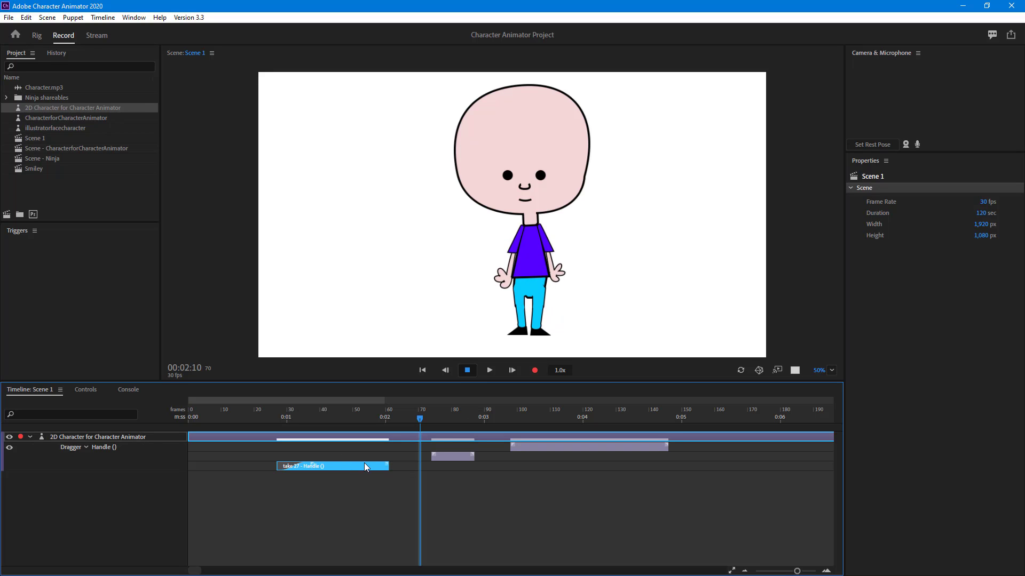
left_click_drag(387, 462, 348, 460)
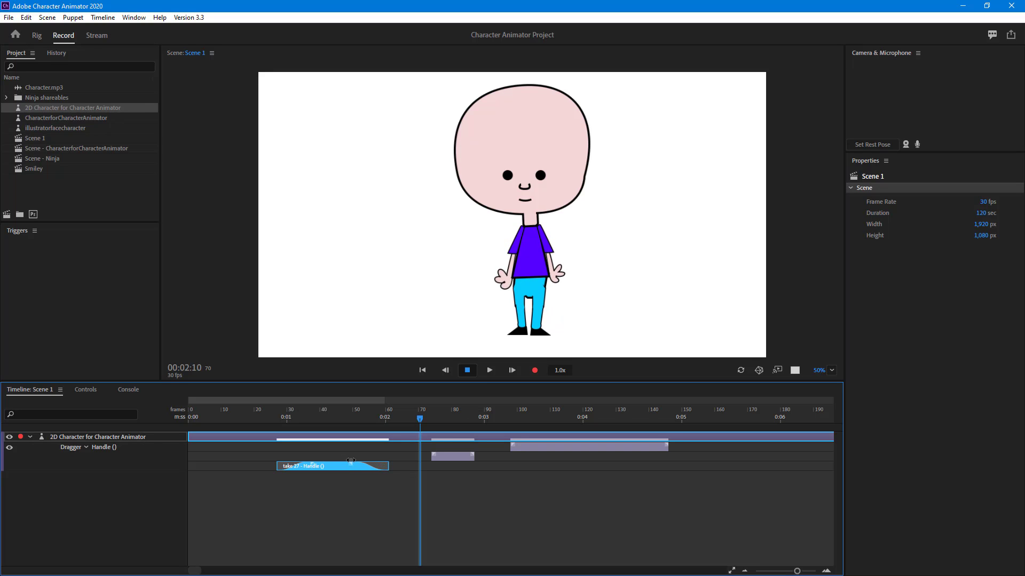
left_click(453, 450)
left_click(456, 458)
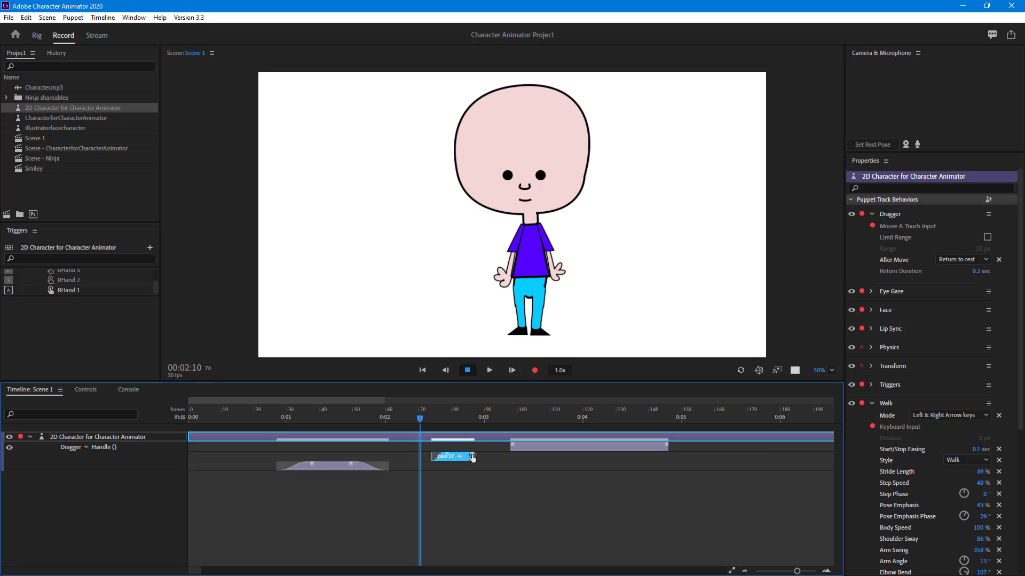
left_click_drag(419, 420, 456, 434)
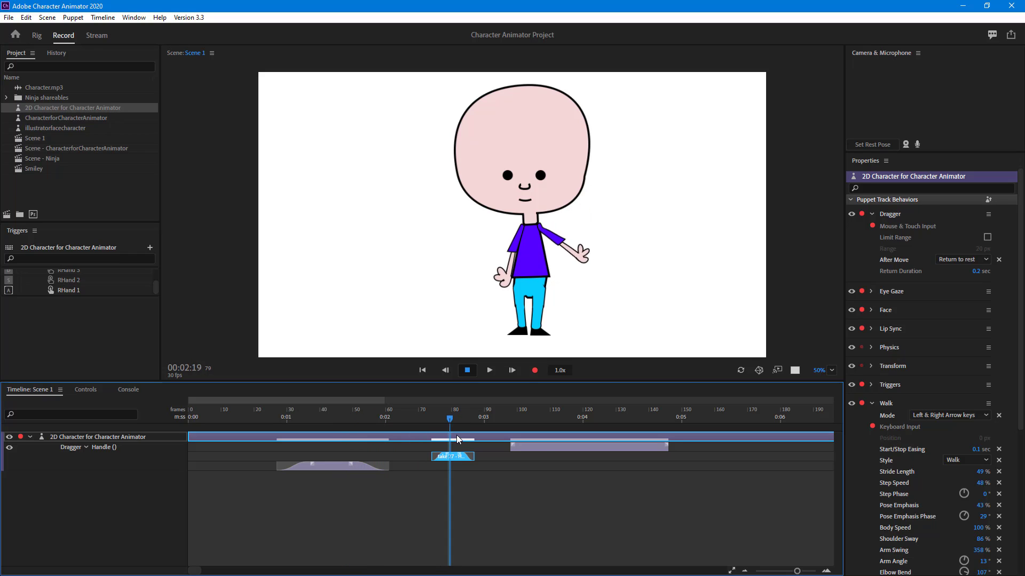
left_click(543, 446)
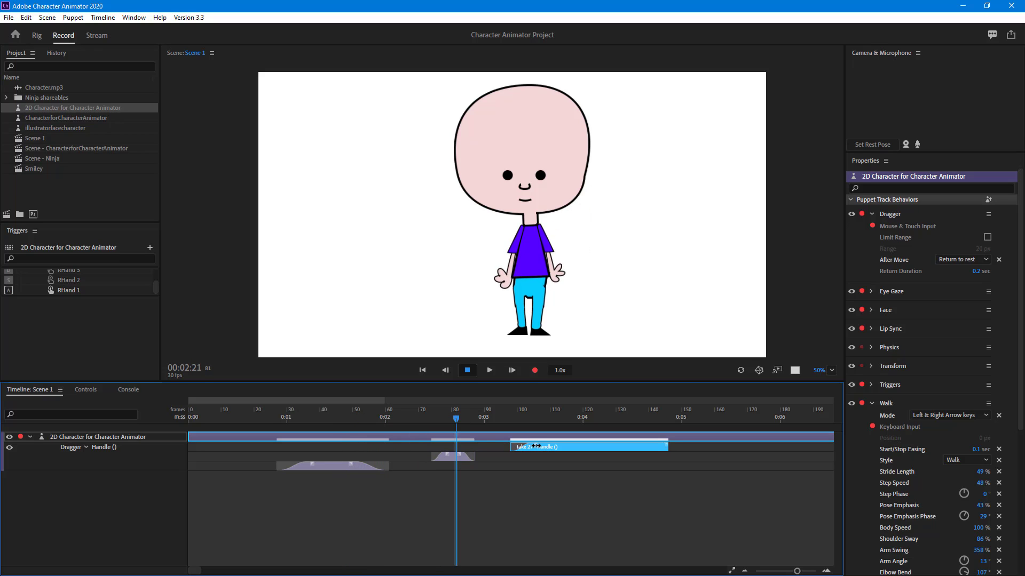
left_click_drag(667, 446, 642, 445)
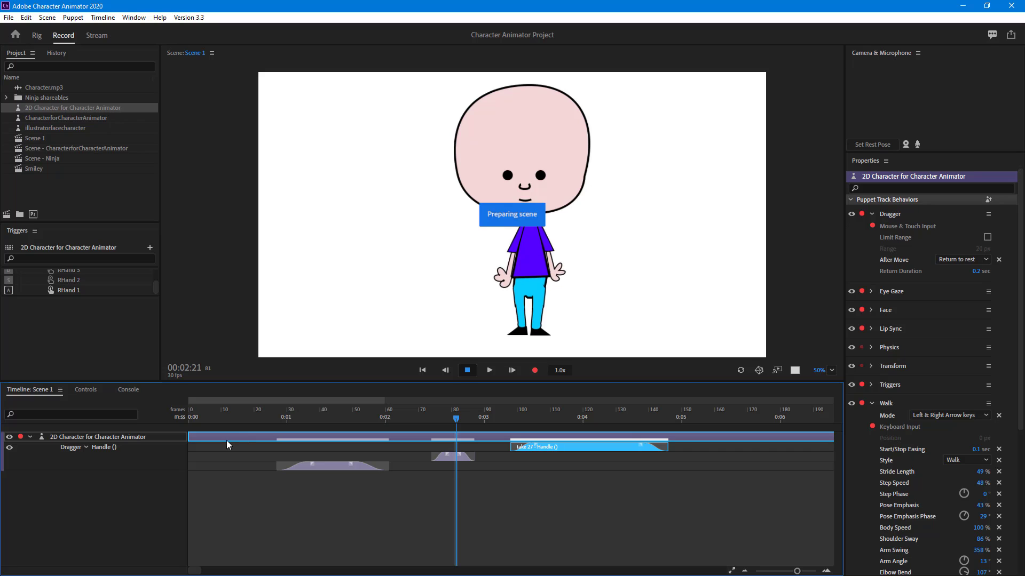
Step: Play the scene from 00:00:14 to review the blended arm movements
left_click(236, 418)
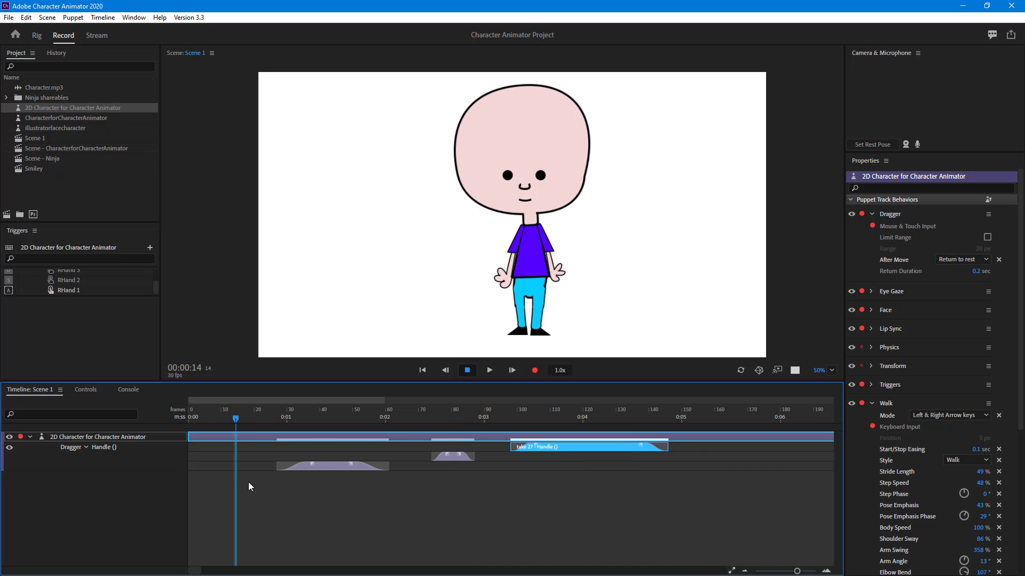
left_click(489, 372)
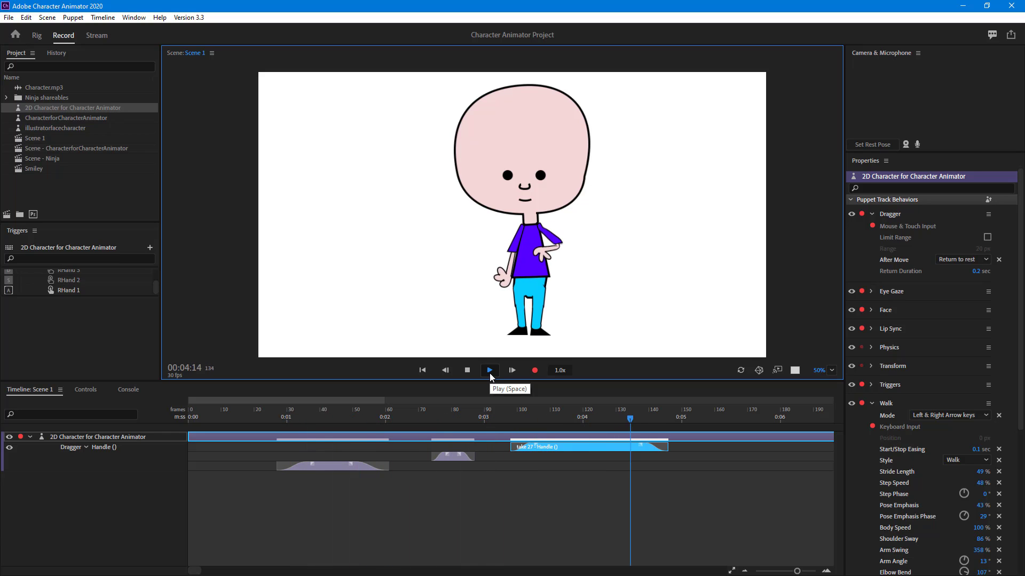
key("space")
Step: Move the middle segment earlier to start near frame 52, overlapping the first segment's blend-out
left_click_drag(459, 457, 402, 460)
mouse_move(373, 420)
left_mouse_down()
mouse_move(395, 423)
mouse_move(354, 427)
left_mouse_up()
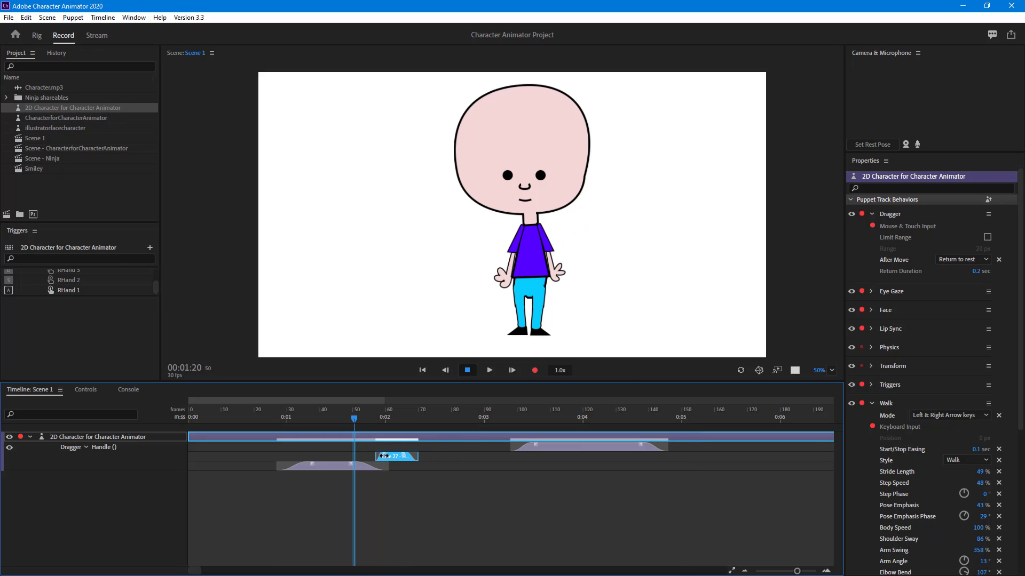
left_click_drag(396, 458, 384, 459)
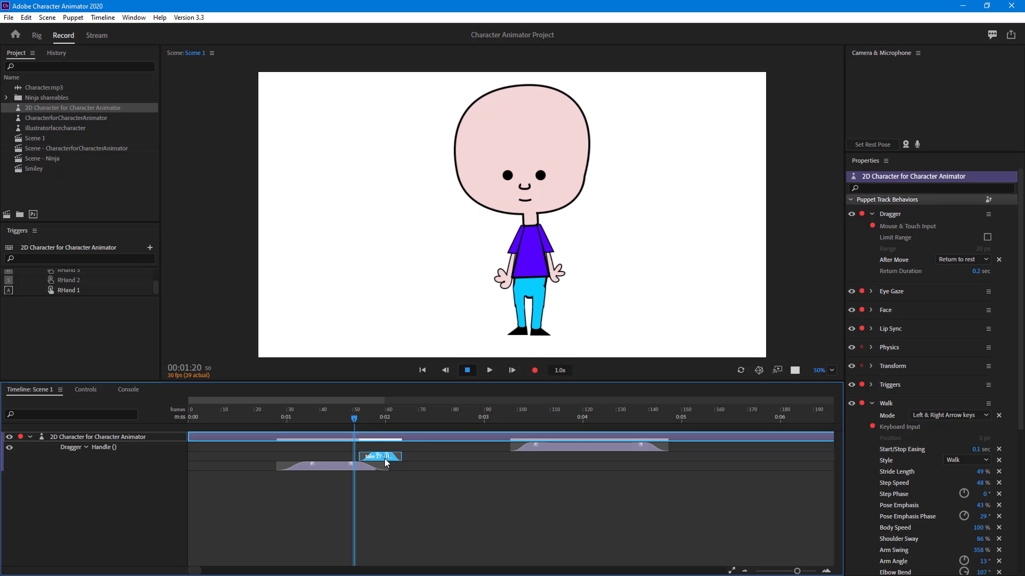
Step: Play back the overlapping first and middle segments to check the transition between arm poses
left_click(272, 420)
left_click(490, 370)
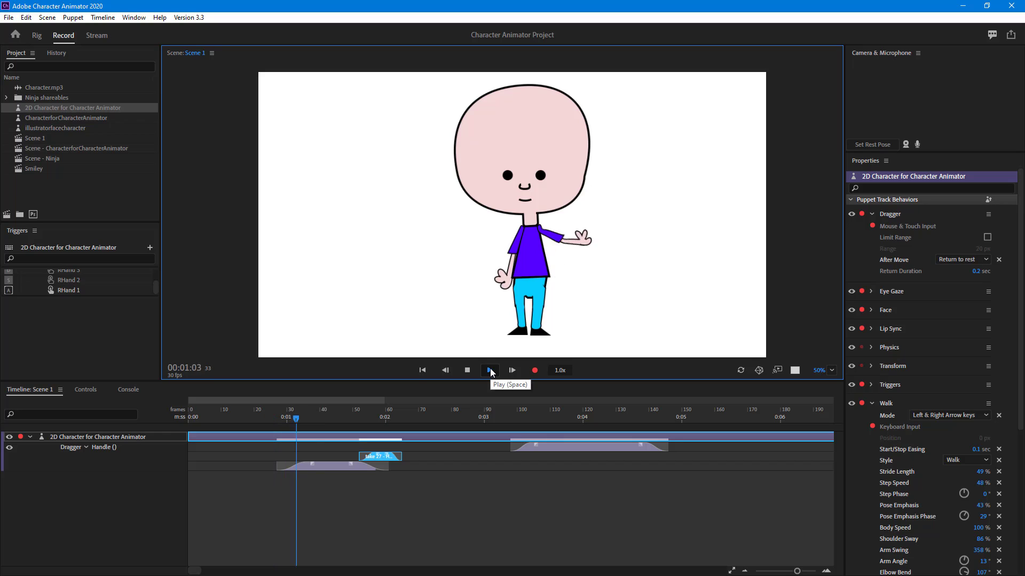
left_click(490, 371)
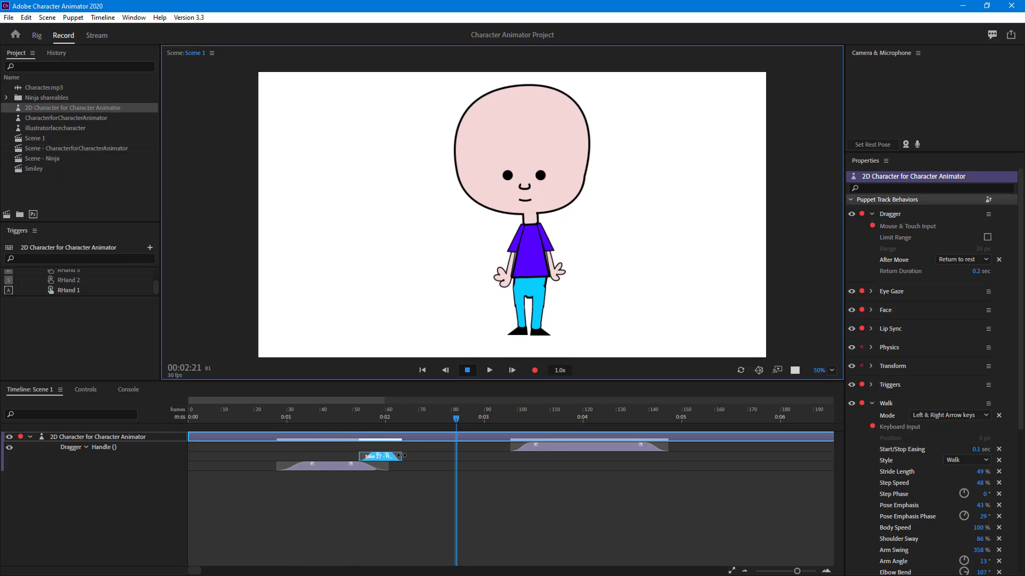
Step: Extend the middle segment's end to about frame 77, and play the scene from 00:00:21
left_click_drag(402, 456, 440, 457)
left_click(261, 416)
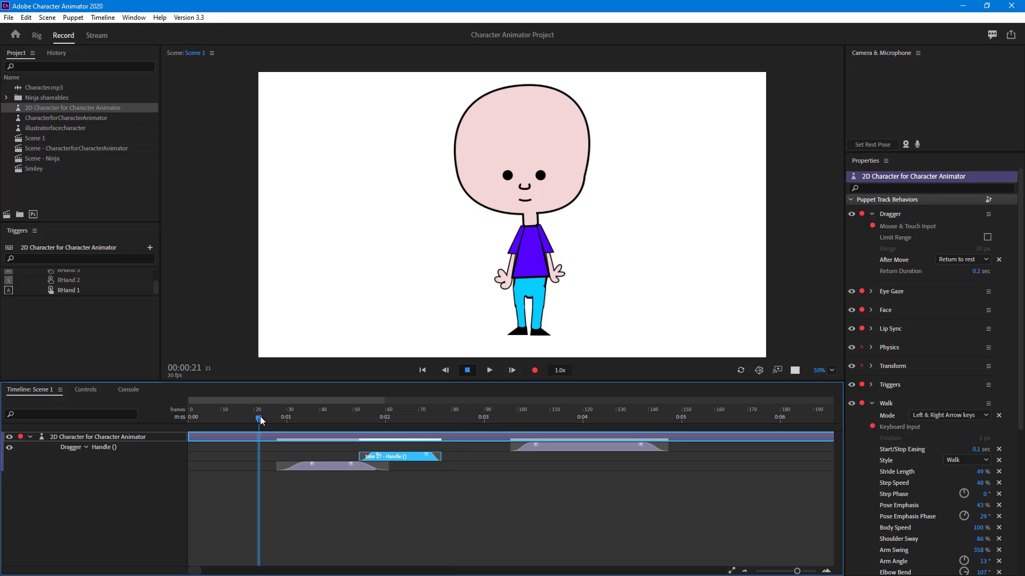
left_click(489, 371)
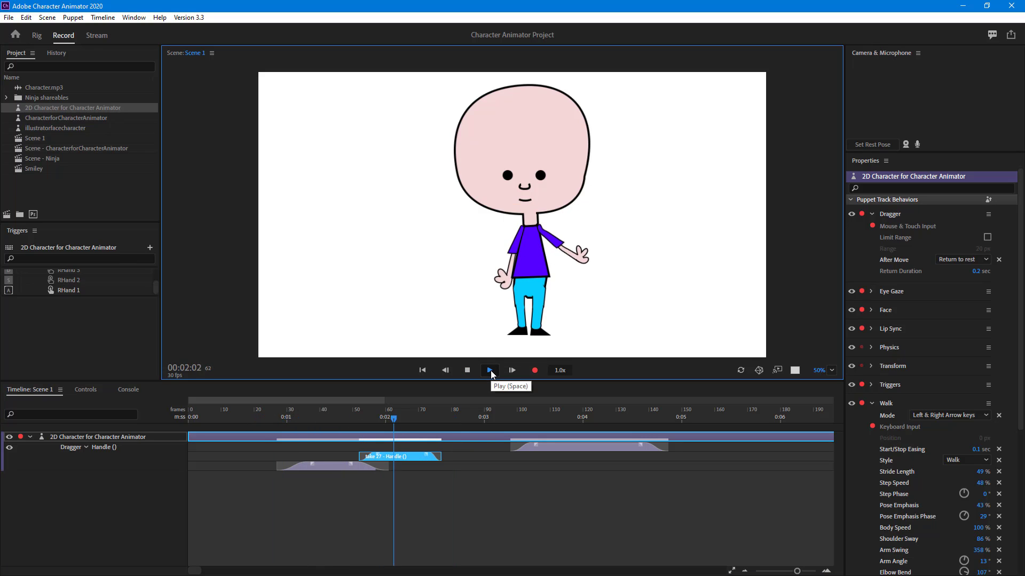
Step: Move the final segment earlier to start near frame 80, and play the scene from 00:02:17
left_click(490, 371)
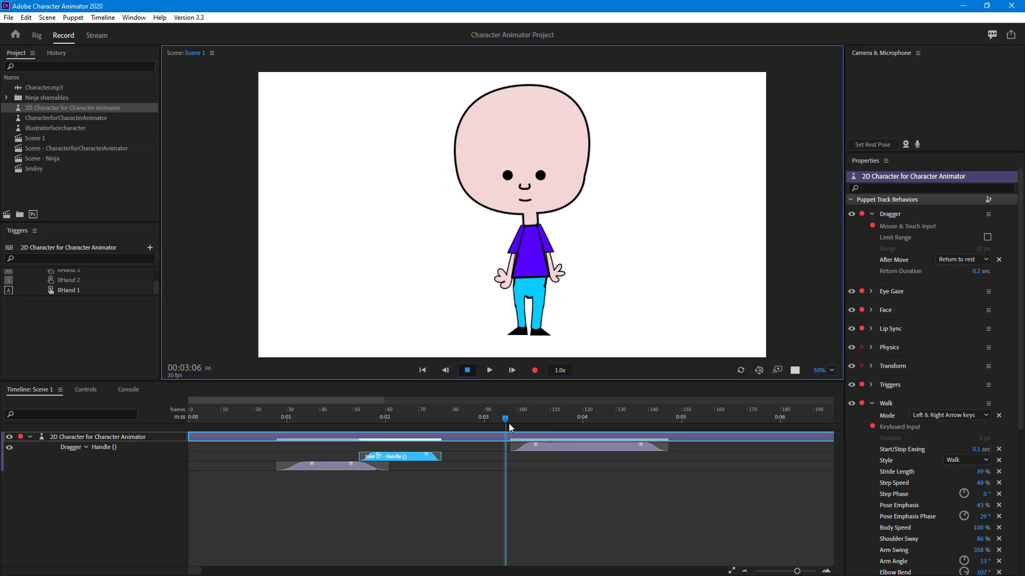
left_click_drag(554, 447, 495, 447)
left_click(443, 419)
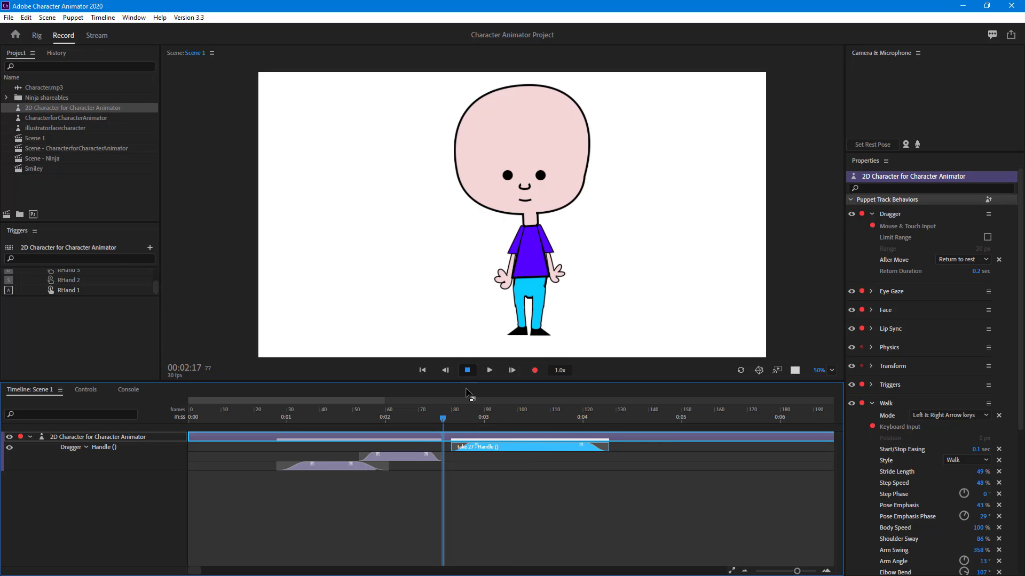
left_click(490, 371)
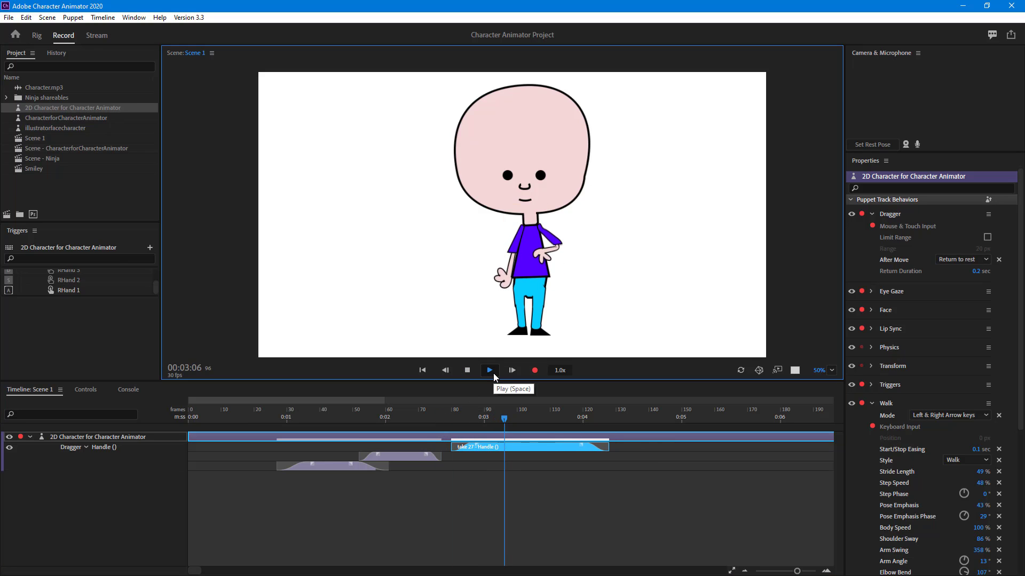
left_click(490, 370)
Step: Play the scene from 00:00:20 to review the arm movement across all three segments
left_click(255, 415)
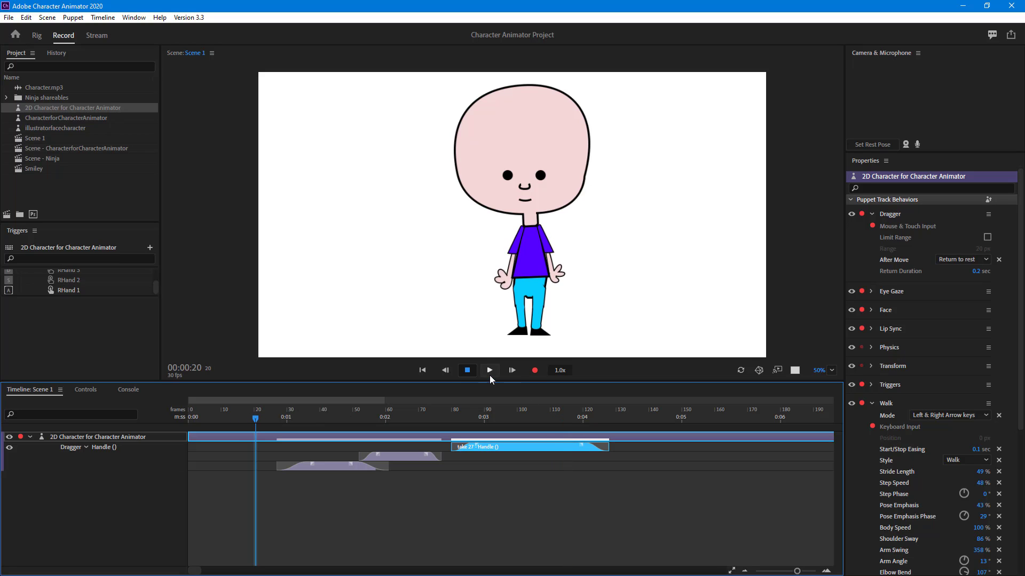
left_click(489, 375)
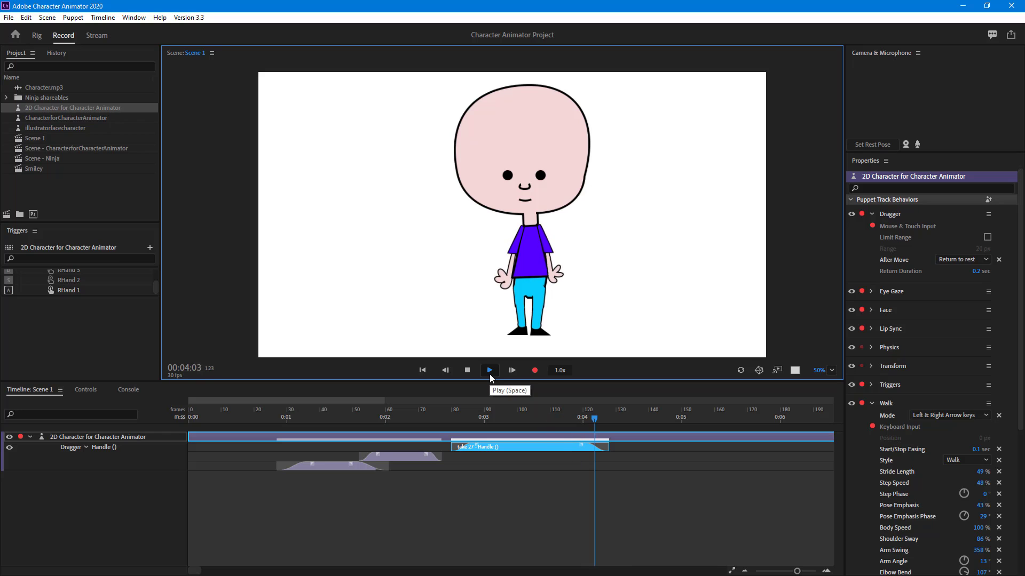
key("space")
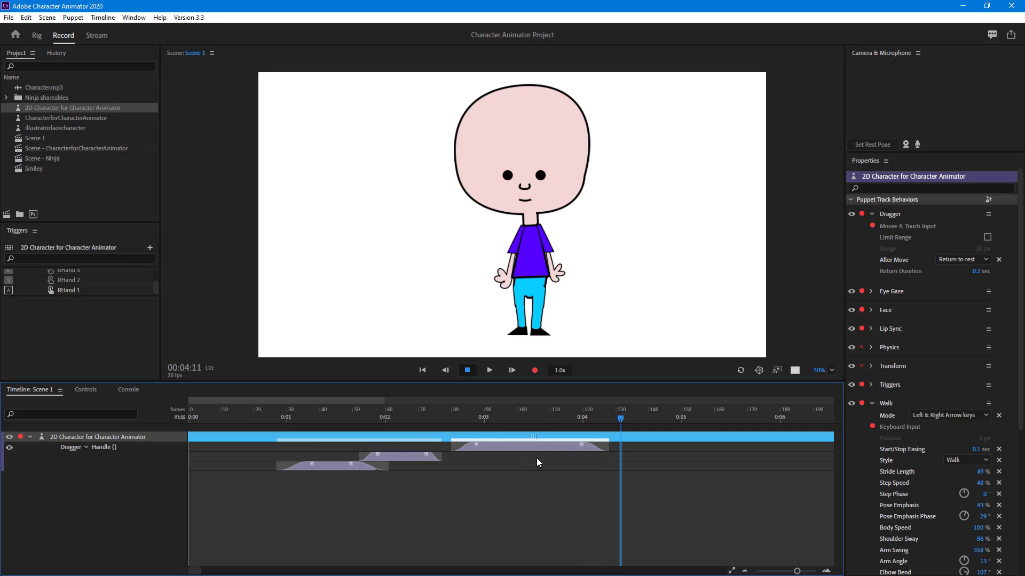
Step: Move the final segment to start near frame 67, overlapping the middle segment's blend-out, and play the scene from near frame 16
left_click_drag(526, 447, 483, 446)
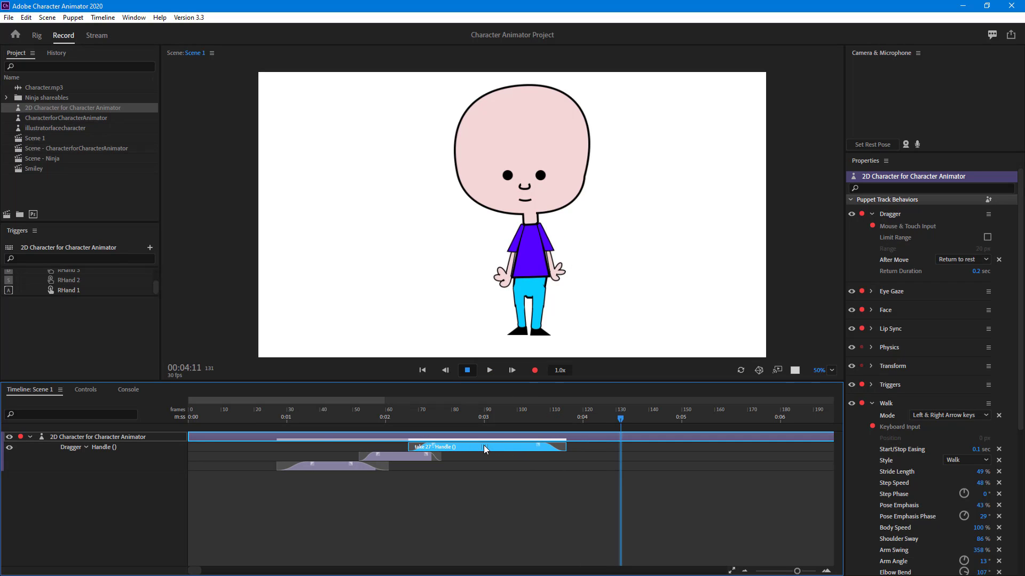
left_click(242, 419)
left_click(489, 370)
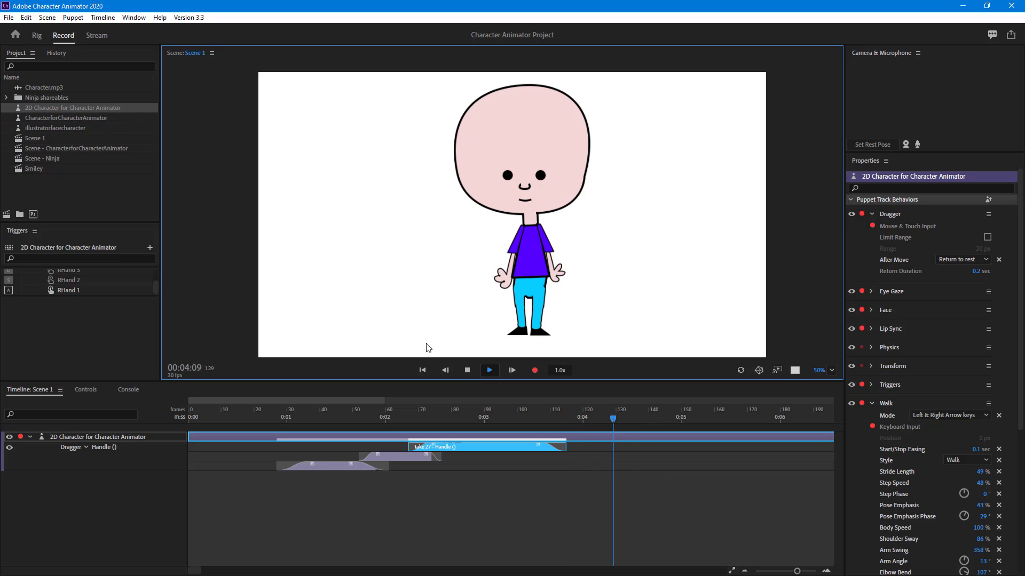
left_click(468, 370)
Step: Reposition the final segment to start near frame 73, and align the whole puppet track with the start of the timeline
left_click_drag(491, 420, 513, 447)
left_click(492, 460)
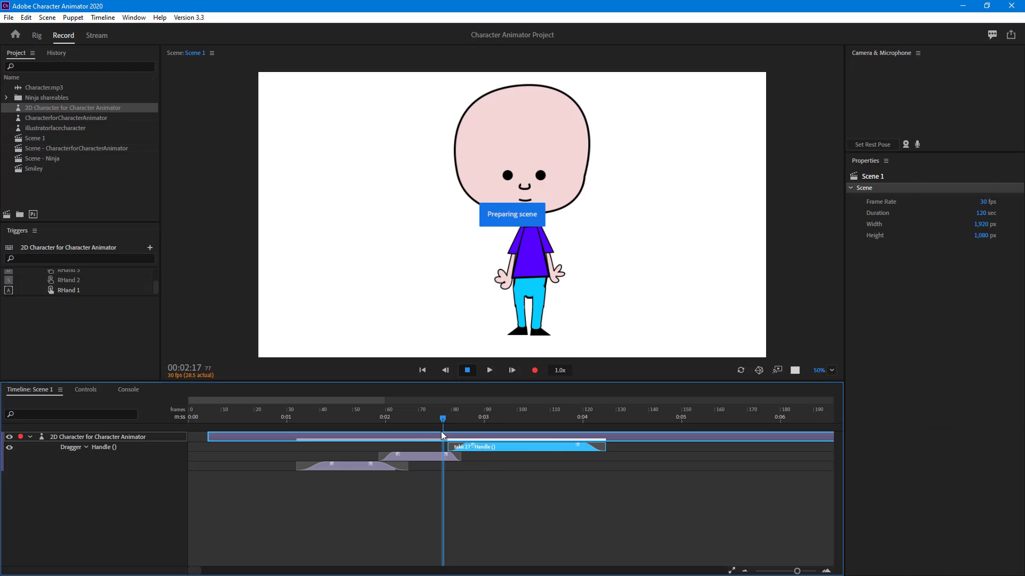
left_click_drag(442, 419, 489, 422)
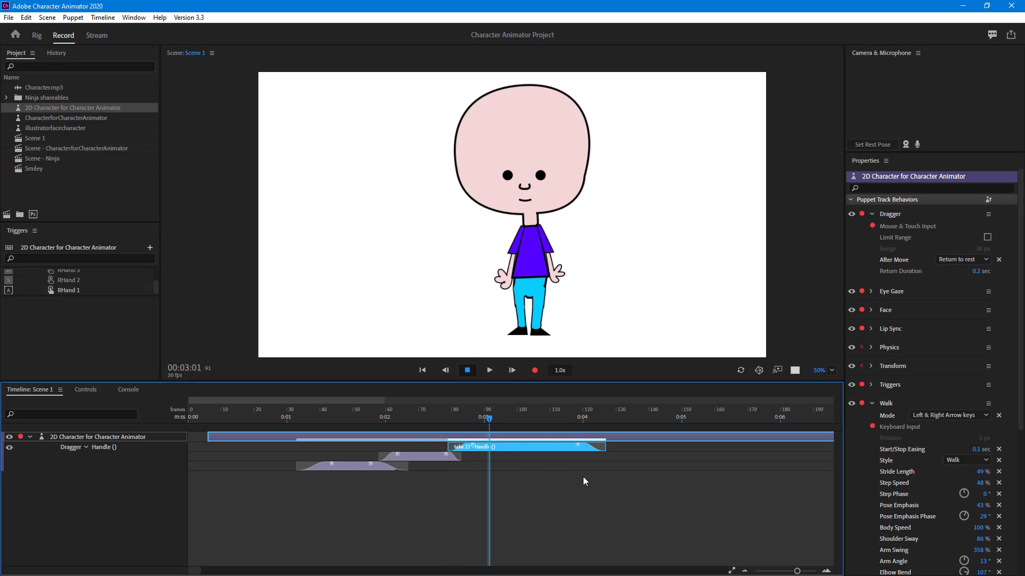
left_click_drag(327, 434, 306, 428)
left_click(599, 510)
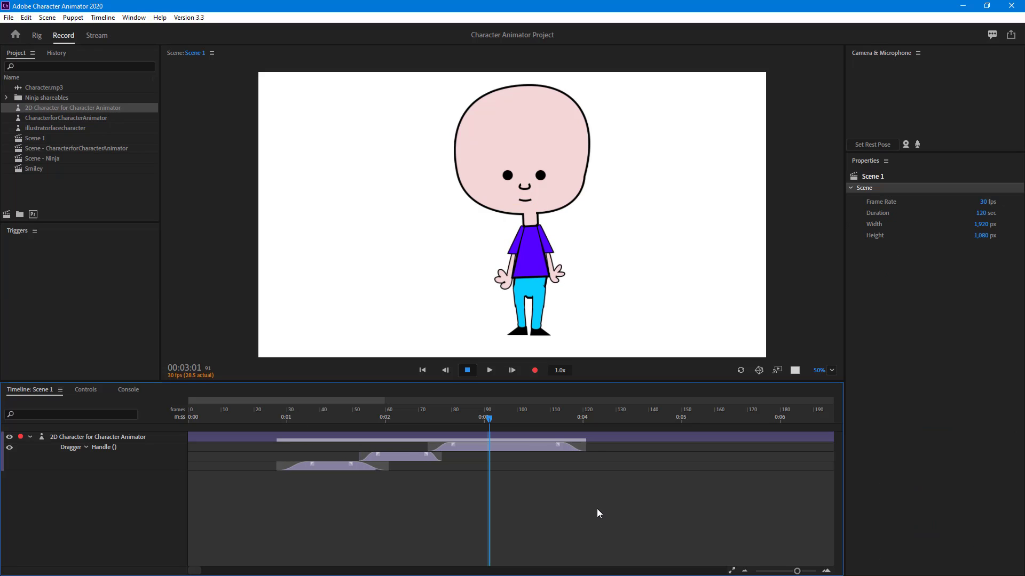